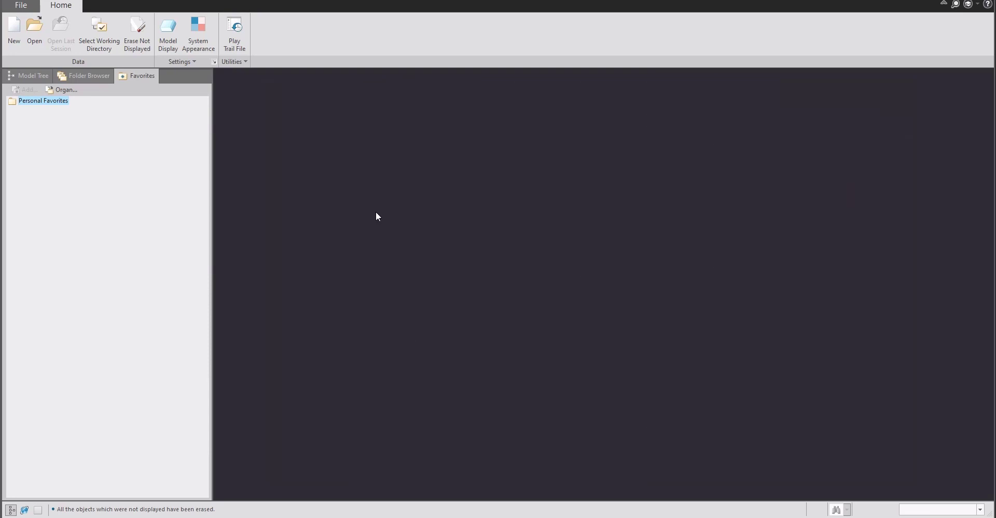
# Create a new sheetmetal part named smt001 from the default template and display its datum planes
pyautogui.hotkey('ctrl', 'n')
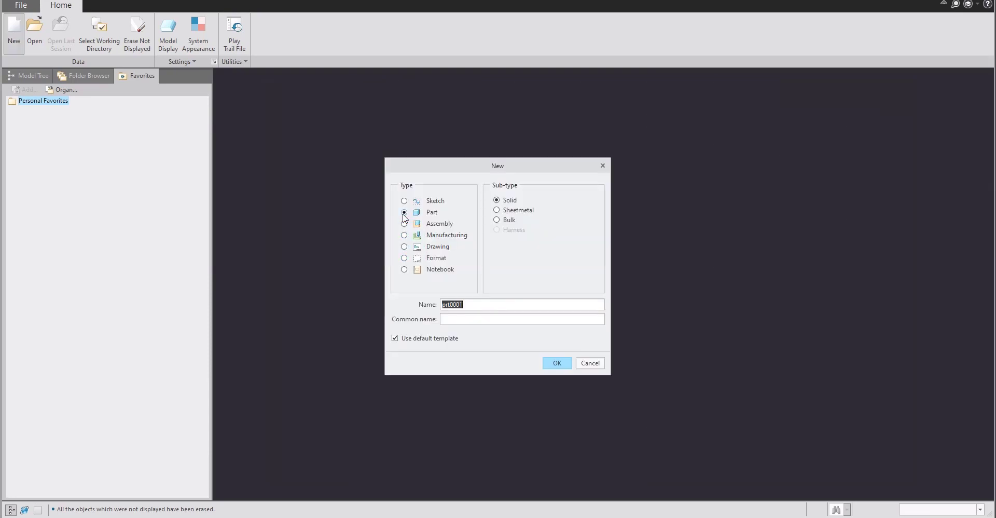
pyautogui.write('smt001')
pyautogui.click(496, 211)
pyautogui.click(558, 362)
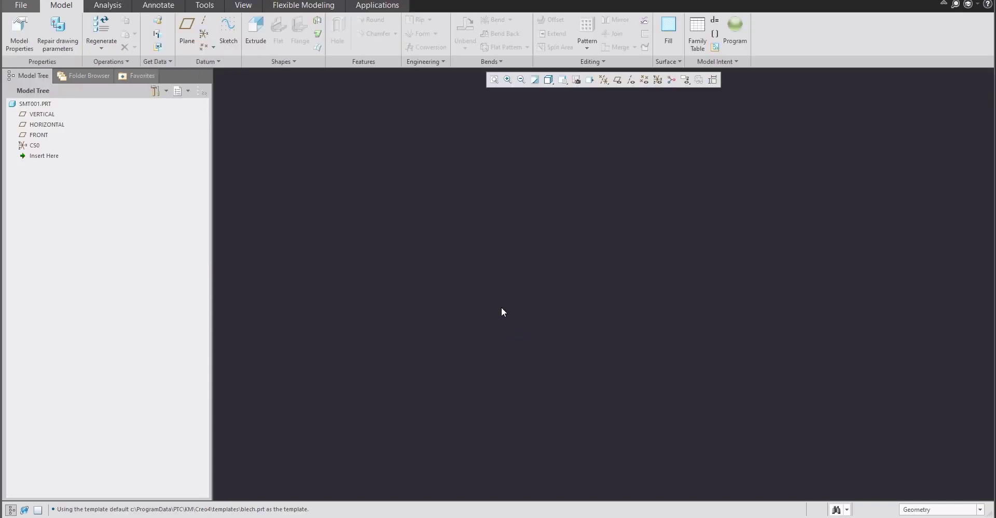
pyautogui.click(616, 80)
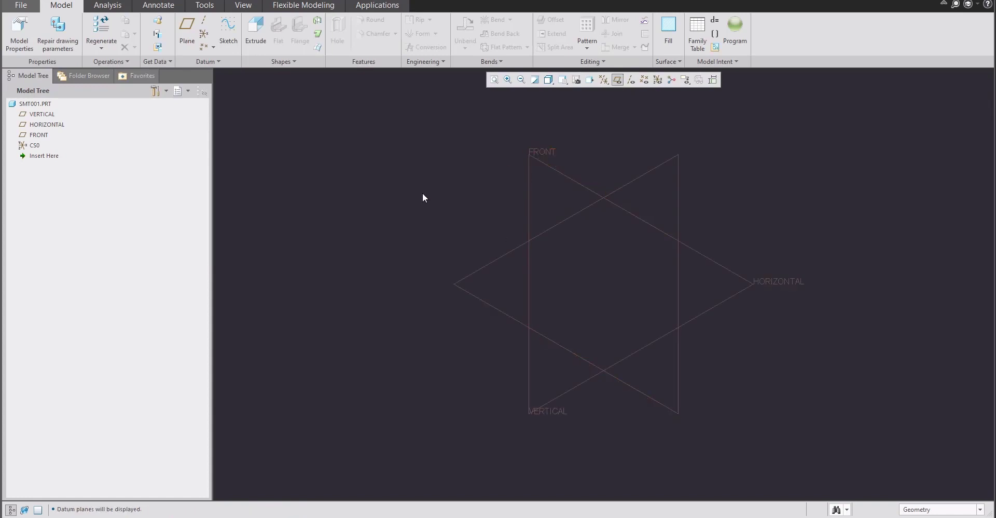
# Start a Blend feature with sketched sections and open the sketch of Section 1 on the HORIZONTAL datum plane
pyautogui.click(283, 62)
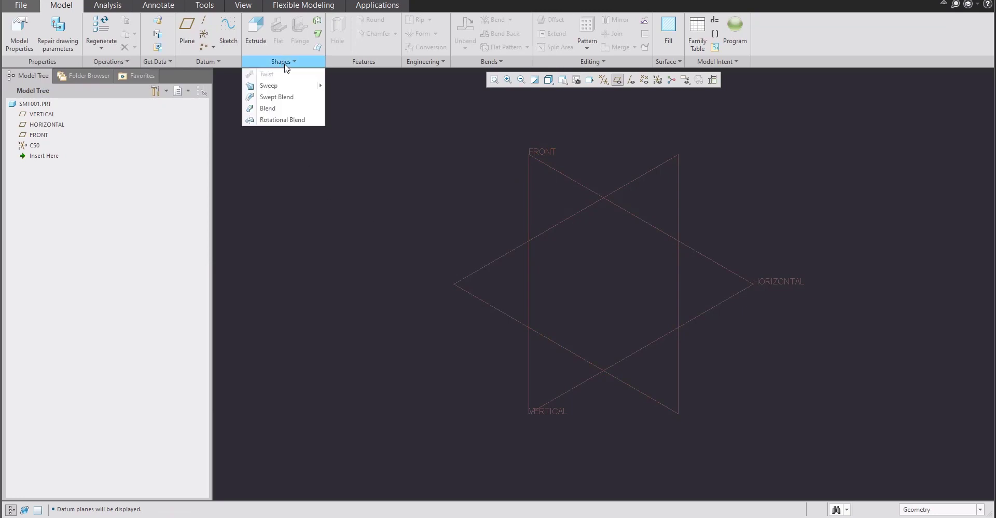
pyautogui.click(268, 109)
pyautogui.click(57, 62)
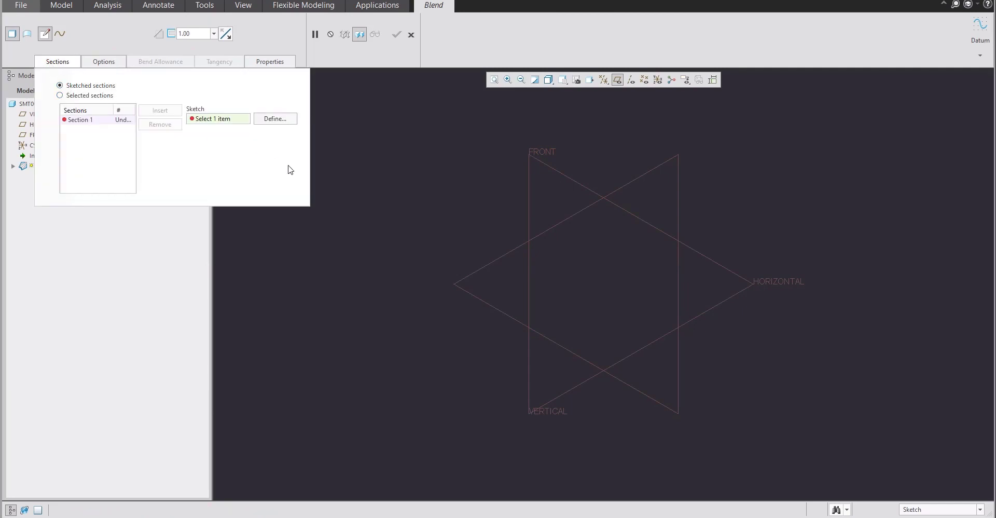
pyautogui.click(283, 119)
pyautogui.click(733, 301)
pyautogui.middleClick(734, 302)
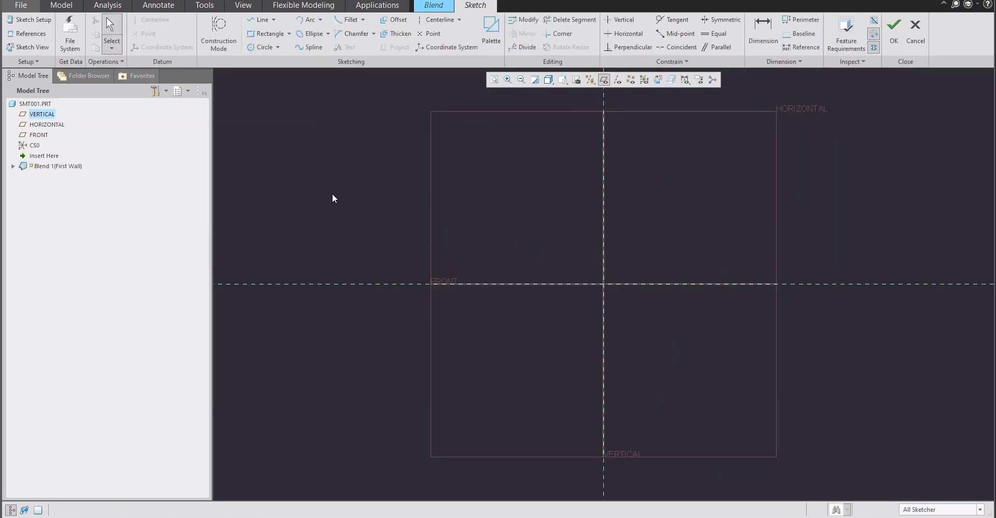
# Sketch a vertical line about 42 long upward from the FRONT reference and a horizontal line about 91 long from the VERTICAL reference
pyautogui.click(260, 20)
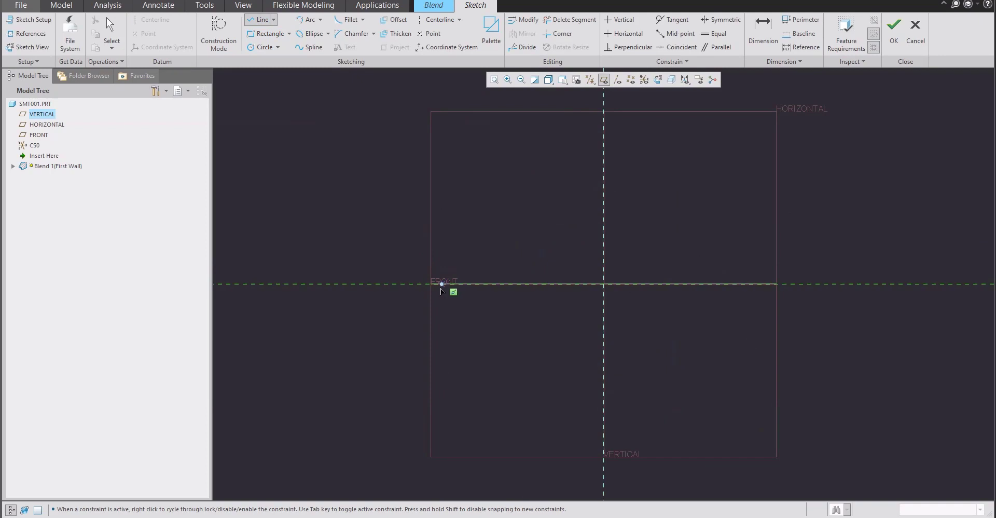
pyautogui.click(440, 283)
pyautogui.click(440, 255)
pyautogui.middleClick(461, 227)
pyautogui.click(603, 187)
pyautogui.click(541, 188)
pyautogui.middleClick(496, 238)
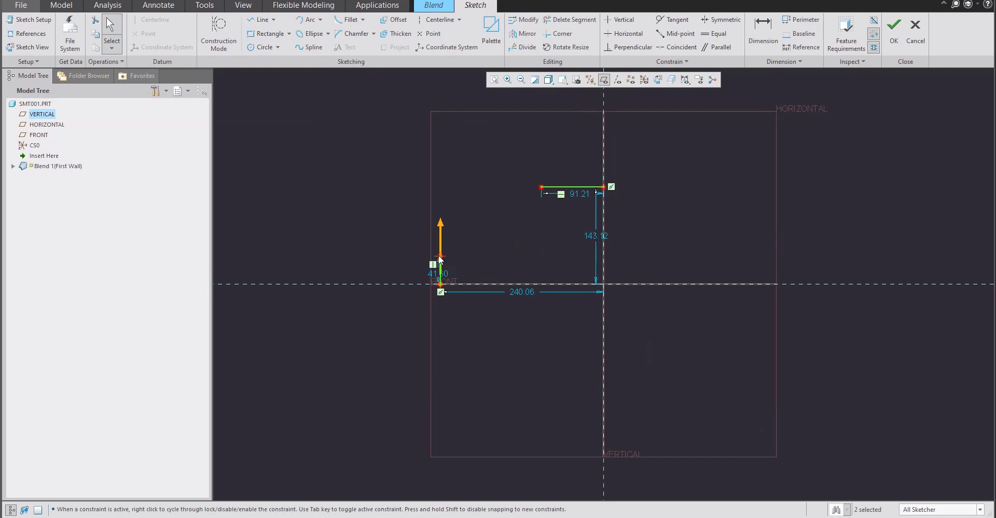
# Lengthen the vertical line to about 98 and the horizontal line to about 175, and join them with a fillet of about 66 radius
pyautogui.moveTo(440, 258); pyautogui.dragTo(440, 217)
pyautogui.moveTo(541, 187); pyautogui.dragTo(491, 233)
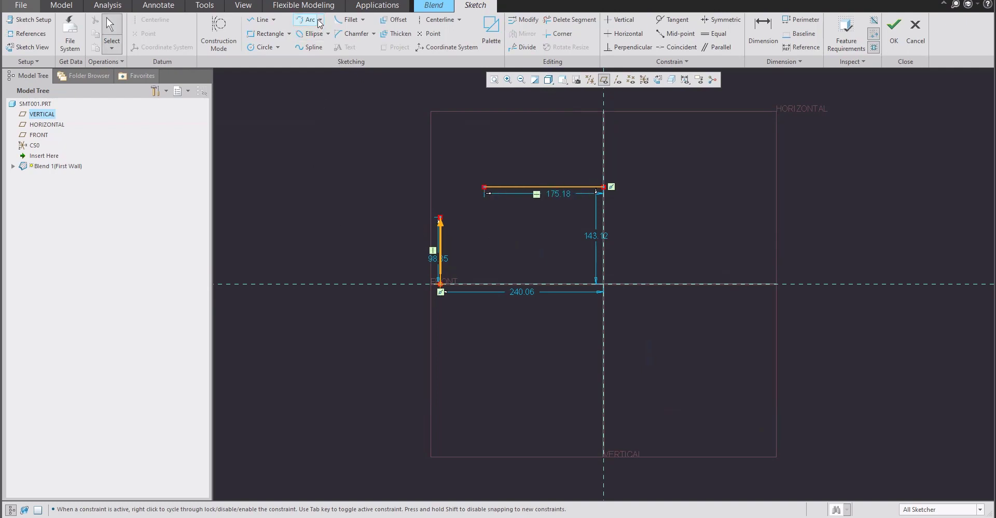
pyautogui.click(343, 23)
pyautogui.click(440, 236)
pyautogui.click(507, 188)
pyautogui.middleClick(498, 236)
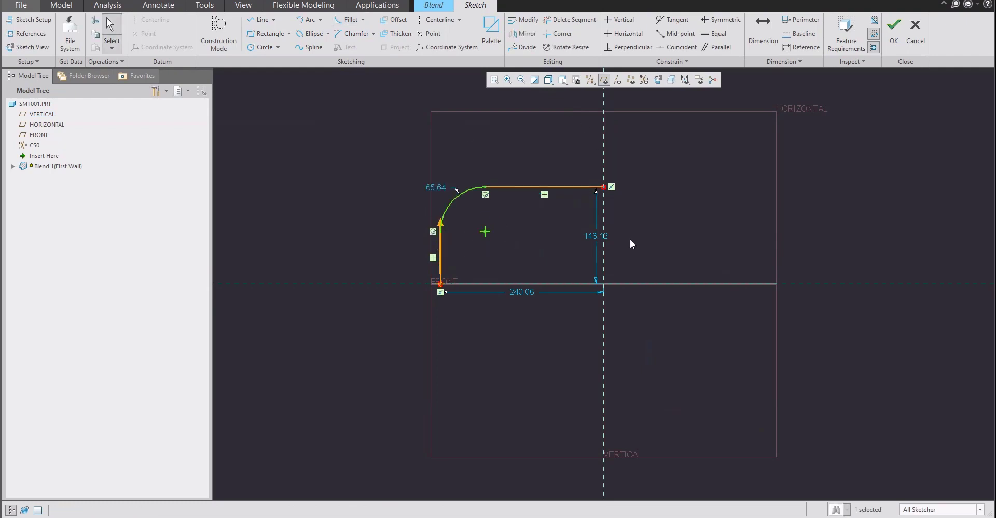
# Draw a vertical and a horizontal centerline along the two sketch references
pyautogui.click(435, 24)
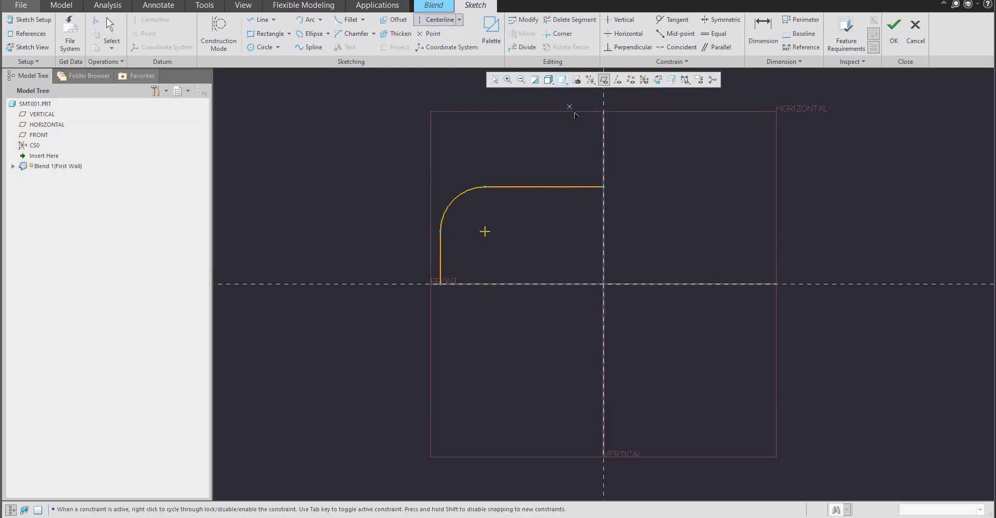
pyautogui.click(602, 138)
pyautogui.click(603, 213)
pyautogui.click(570, 284)
pyautogui.click(654, 283)
pyautogui.middleClick(525, 239)
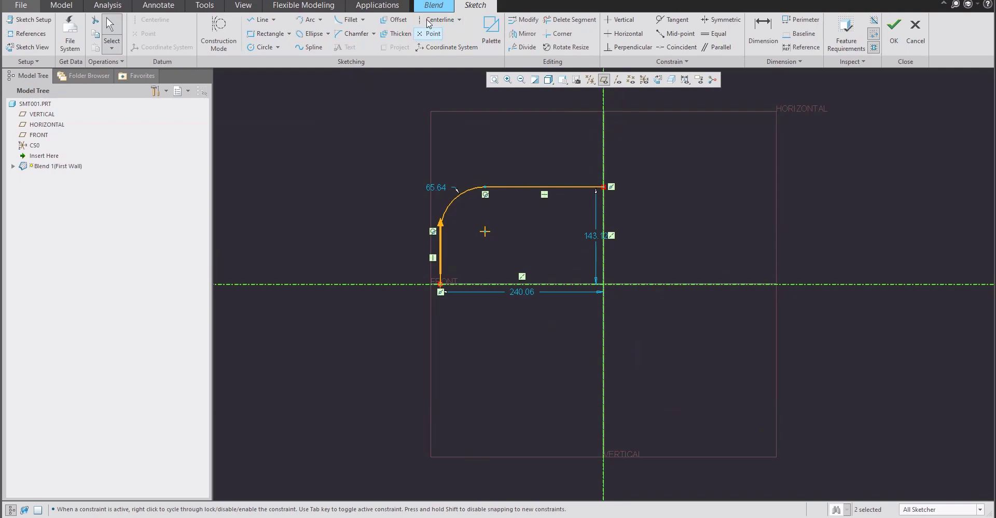
# Mirror the quarter profile about the vertical centerline and the resulting half about the horizontal centerline to close the outline
pyautogui.moveTo(380, 152); pyautogui.dragTo(680, 327)
pyautogui.click(522, 34)
pyautogui.click(603, 125)
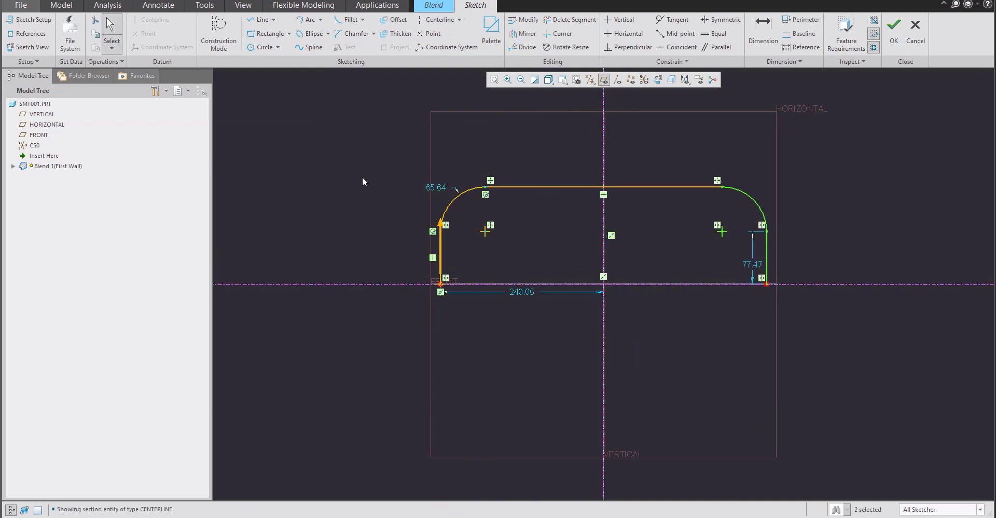
pyautogui.moveTo(366, 147); pyautogui.dragTo(808, 307)
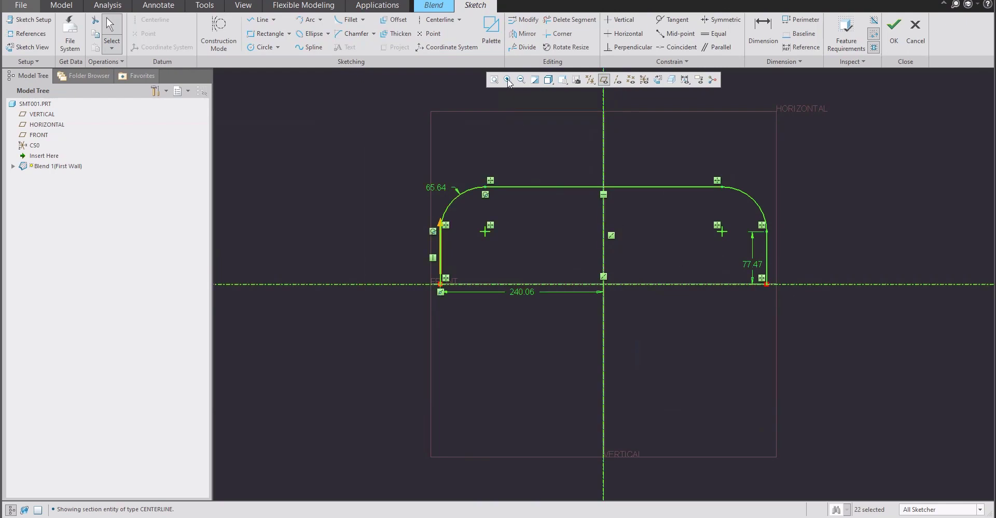
pyautogui.click(519, 37)
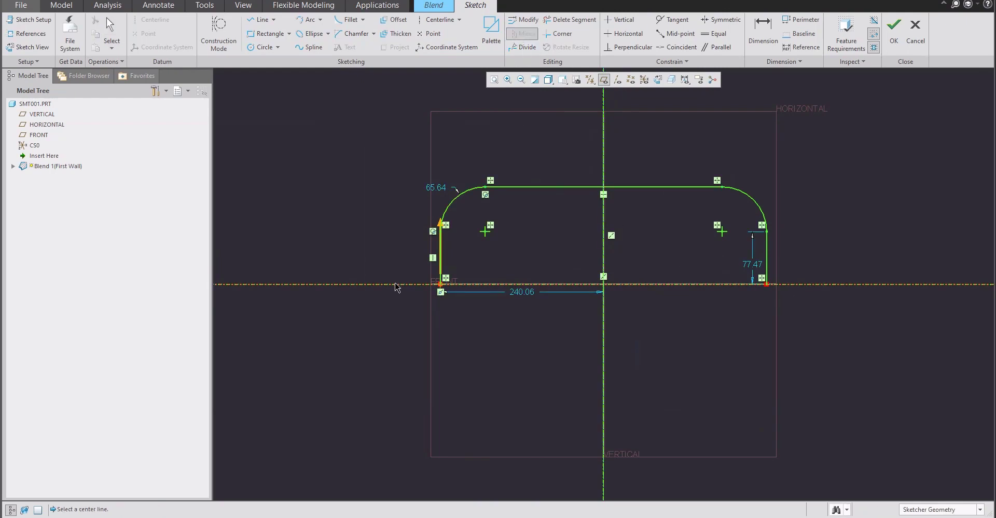
pyautogui.click(397, 284)
pyautogui.click(401, 349)
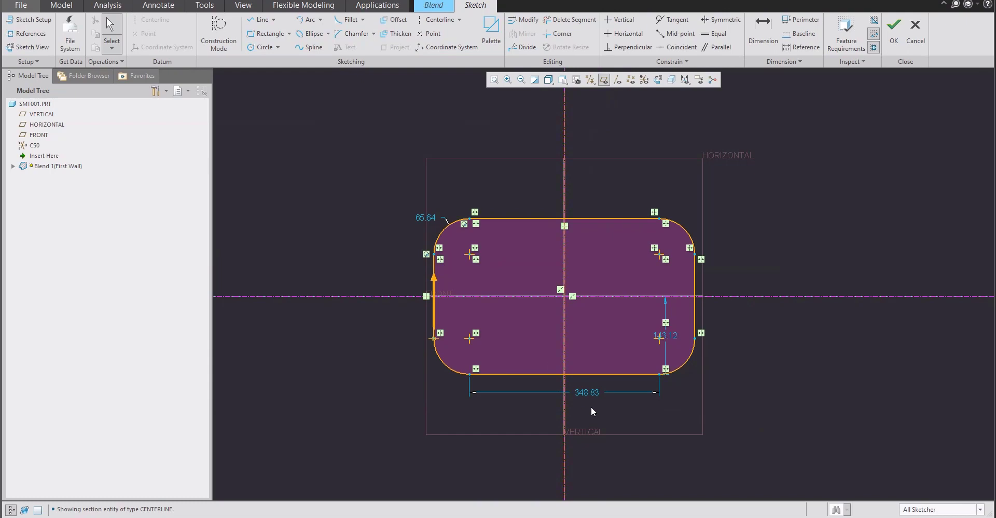
# Dimension the rounded rectangle with an overall height of 300 and an overall width of 400
pyautogui.click(763, 31)
pyautogui.click(621, 219)
pyautogui.click(634, 373)
pyautogui.middleClick(727, 330)
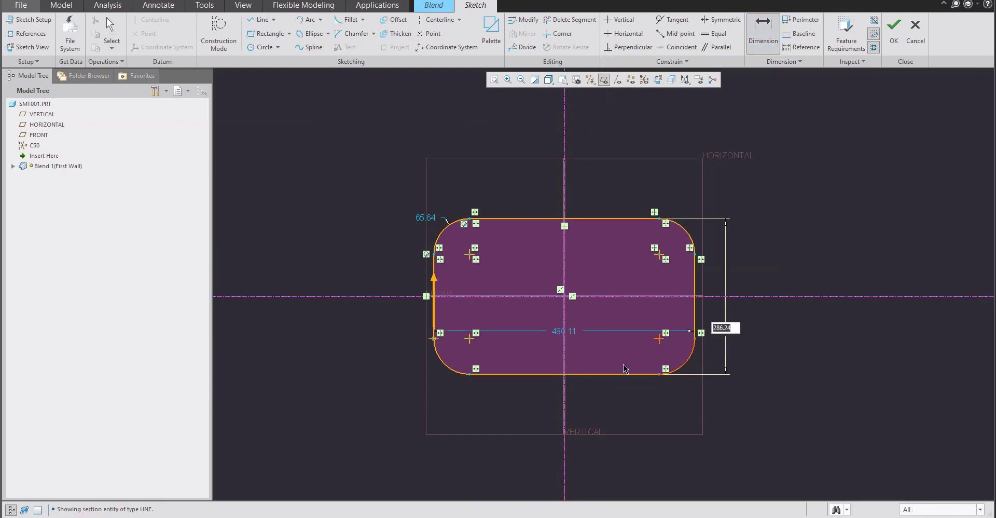
pyautogui.write('300')
pyautogui.press('Return')
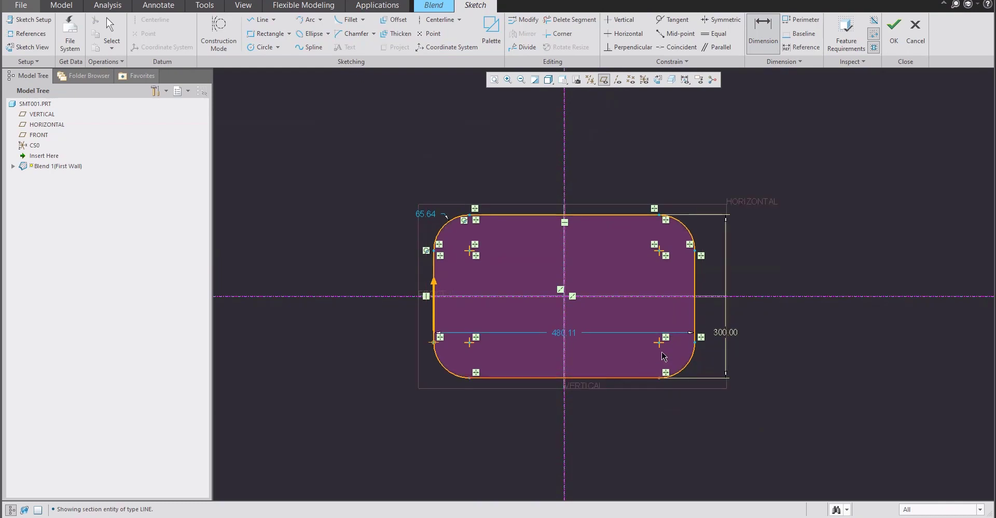
pyautogui.click(695, 280)
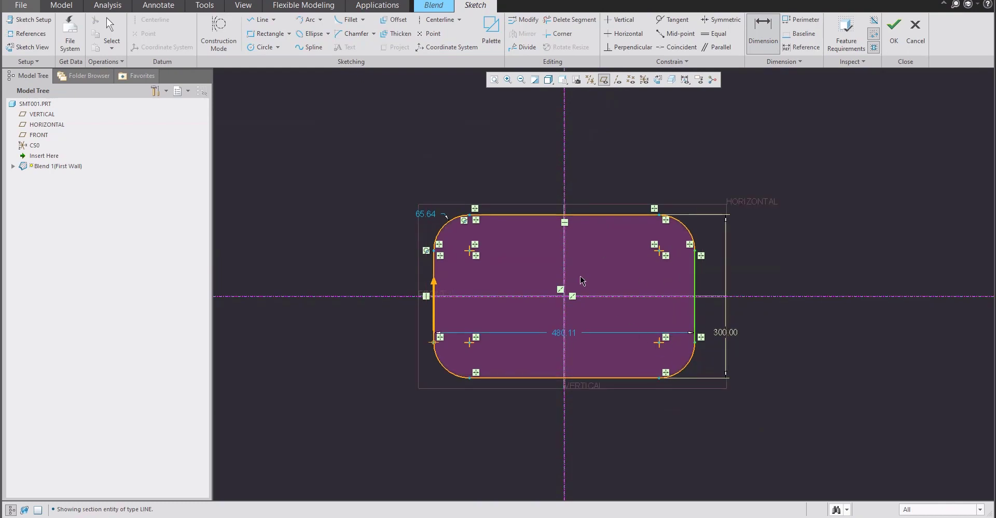
pyautogui.keyDown('ctrl'); pyautogui.click(436, 265); pyautogui.keyUp('ctrl')
pyautogui.write('400')
pyautogui.press('Return')
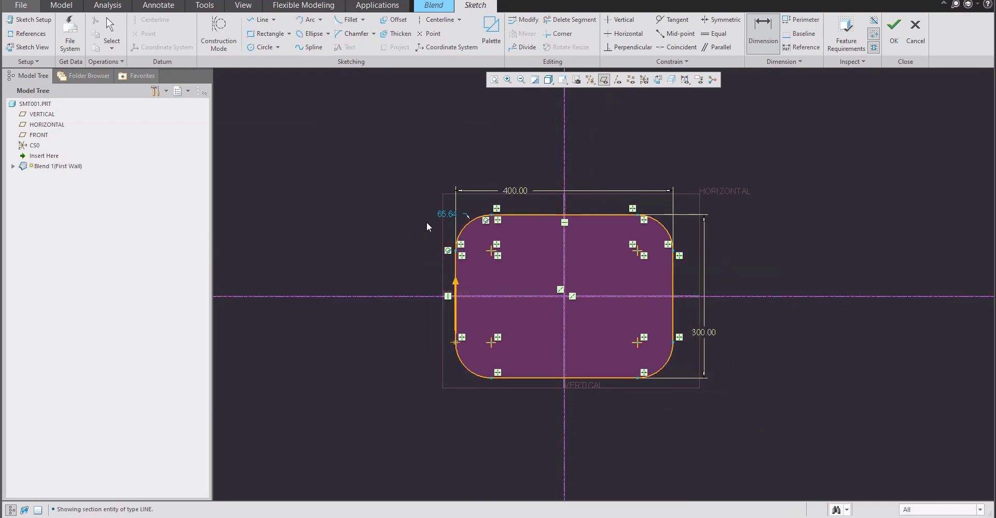
# Set the rectangle's corner radius to 50 and finish the Section 1 sketch
pyautogui.middleClick(418, 222)
pyautogui.doubleClick(443, 214)
pyautogui.write('50')
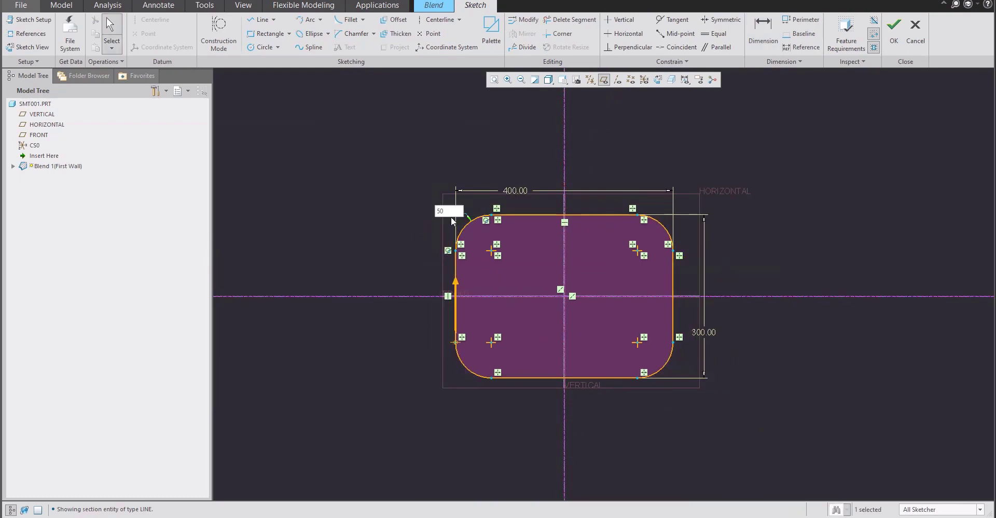
pyautogui.press('Return')
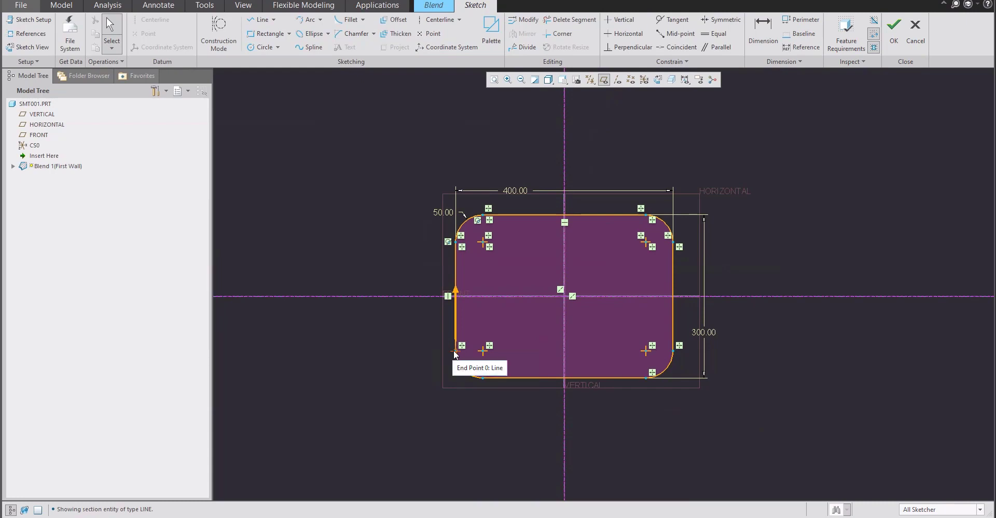
pyautogui.click(893, 31)
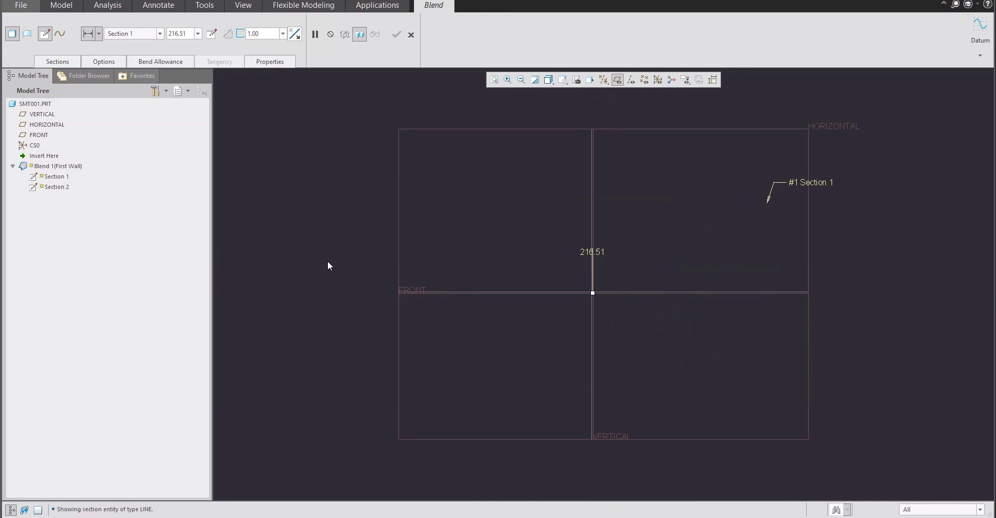
# Pull Section 2 to an offset of about 223 from Section 1 and open its sketch
pyautogui.moveTo(562, 271)
pyautogui.mouseDown(button='middle')
pyautogui.moveTo(558, 247)
pyautogui.moveTo(542, 280)
pyautogui.moveTo(551, 309)
pyautogui.moveTo(544, 224)
pyautogui.mouseUp(button='middle')
pyautogui.moveTo(547, 206); pyautogui.dragTo(539, 211)
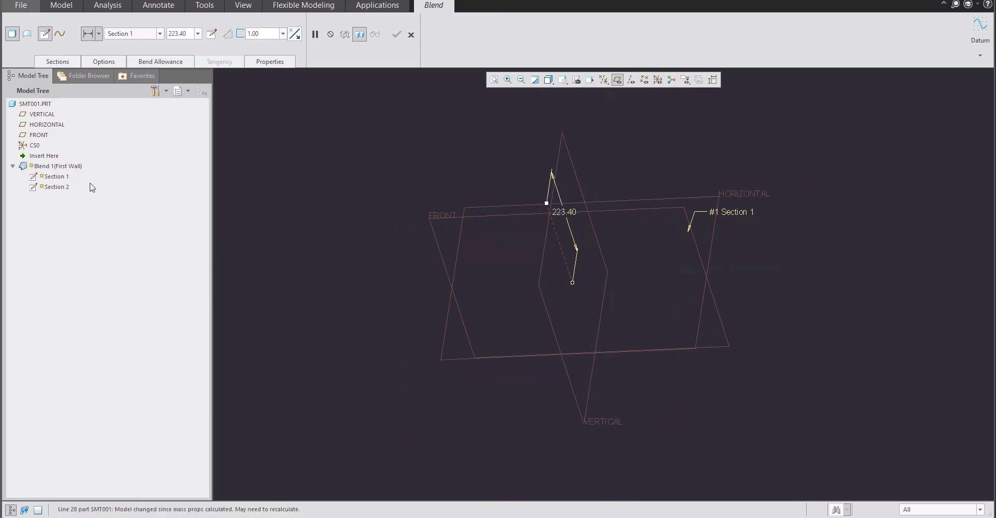
pyautogui.click(57, 61)
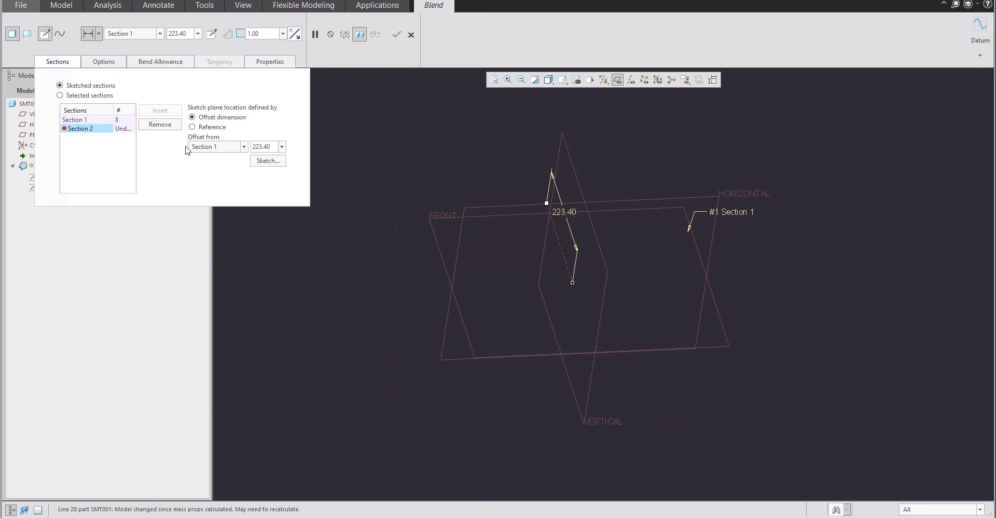
pyautogui.click(273, 165)
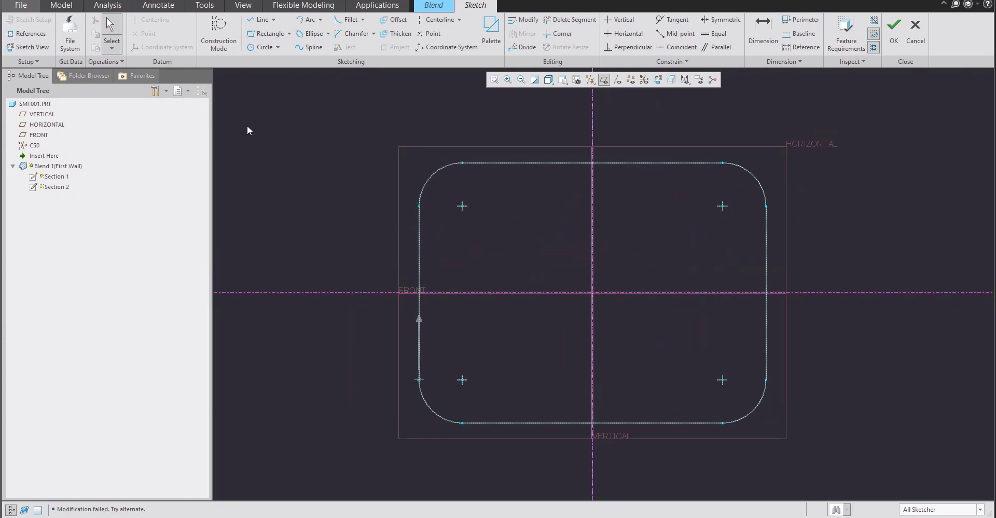
# Sketch a vertical line about 13 long from the horizontal centerline and a horizontal line about 8 long from the vertical centerline, inside Section 1
pyautogui.click(259, 19)
pyautogui.scroll(-2, 474, 283)
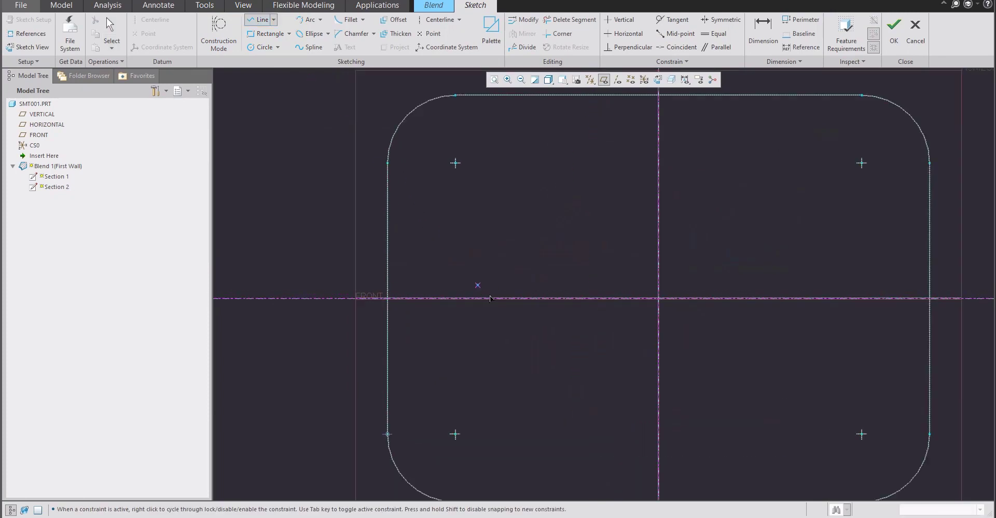
pyautogui.click(499, 298)
pyautogui.click(510, 284)
pyautogui.middleClick(531, 288)
pyautogui.click(659, 188)
pyautogui.click(647, 187)
pyautogui.middleClick(598, 254)
pyautogui.middleClick(598, 253)
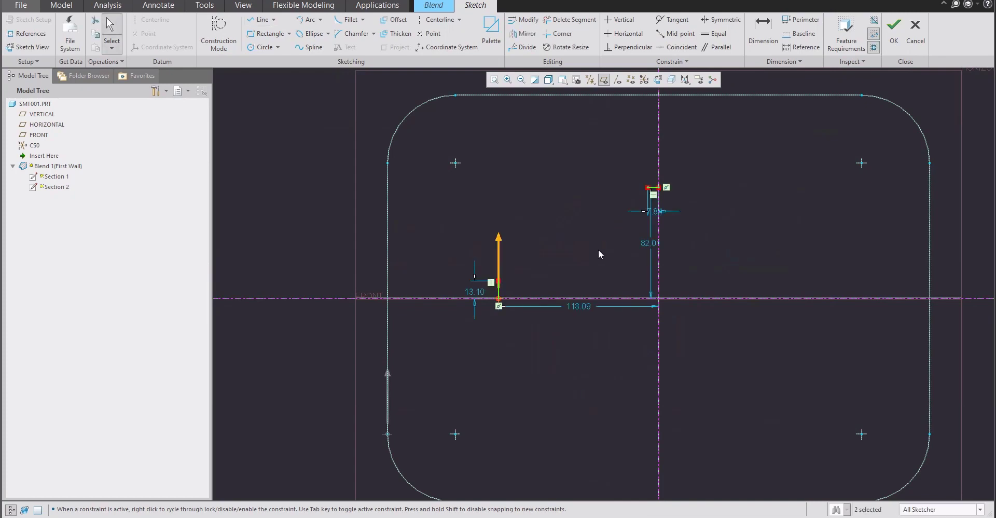
# Set the horizontal line's height and the vertical line's distance from the vertical centerline both to 80
pyautogui.doubleClick(648, 242)
pyautogui.write('80')
pyautogui.press('Return')
pyautogui.doubleClick(576, 307)
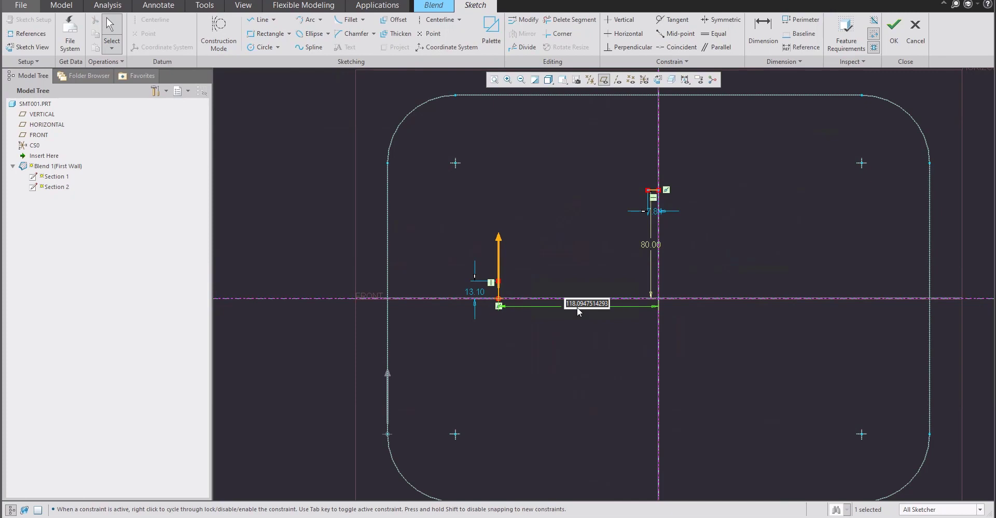
pyautogui.write('80')
pyautogui.press('Return')
# Connect the free ends of the two short lines with an arc of about 67 radius
pyautogui.scroll(2, 607, 257)
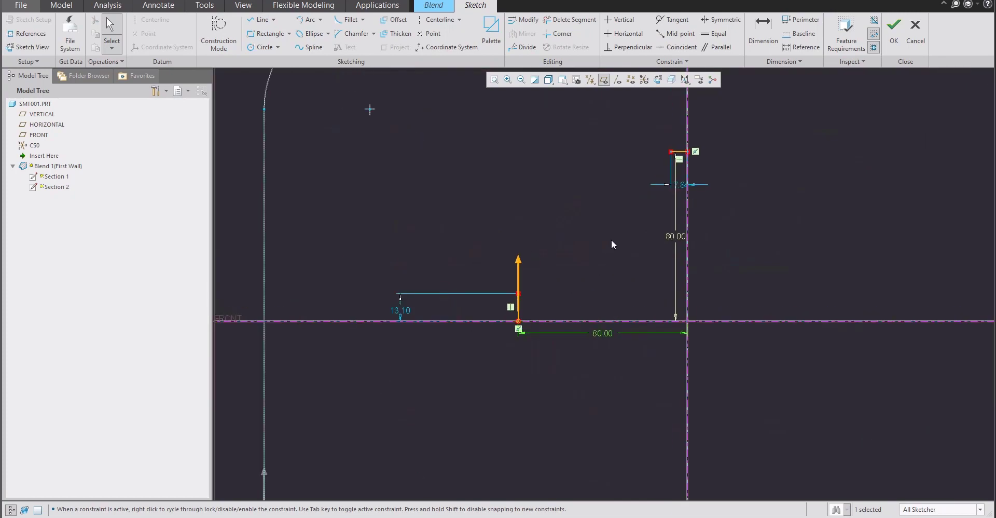
pyautogui.click(444, 215)
pyautogui.click(304, 24)
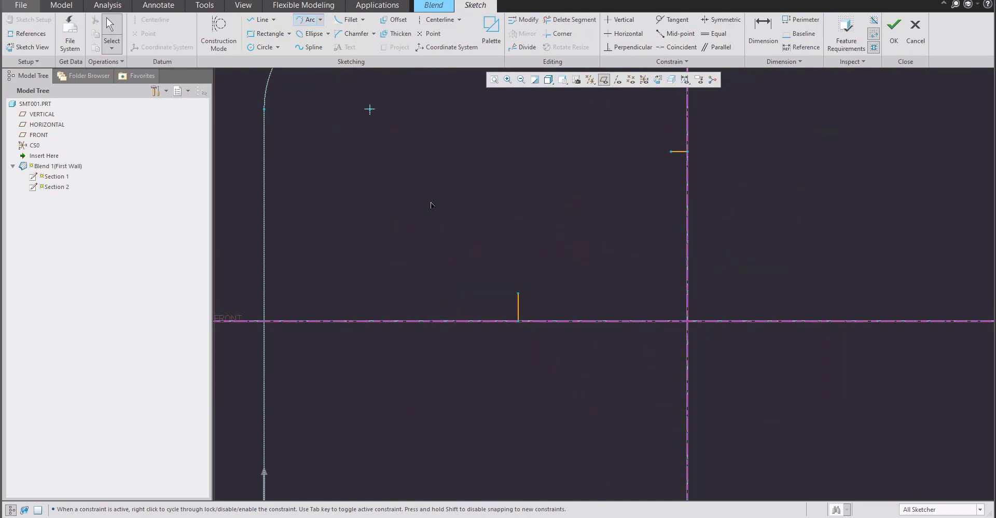
pyautogui.click(518, 294)
pyautogui.click(671, 151)
pyautogui.middleClick(615, 215)
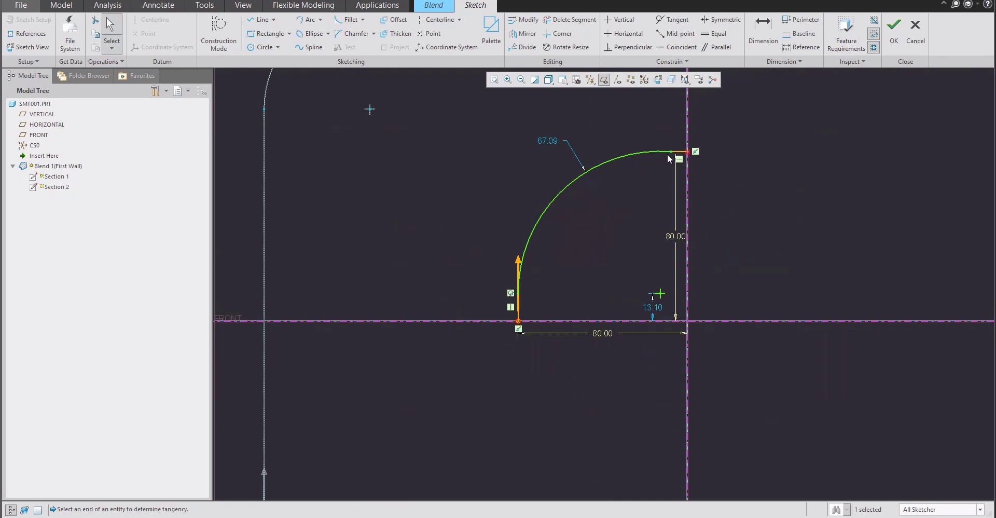
# Make the arc tangent to the short horizontal line at its upper end
pyautogui.click(673, 19)
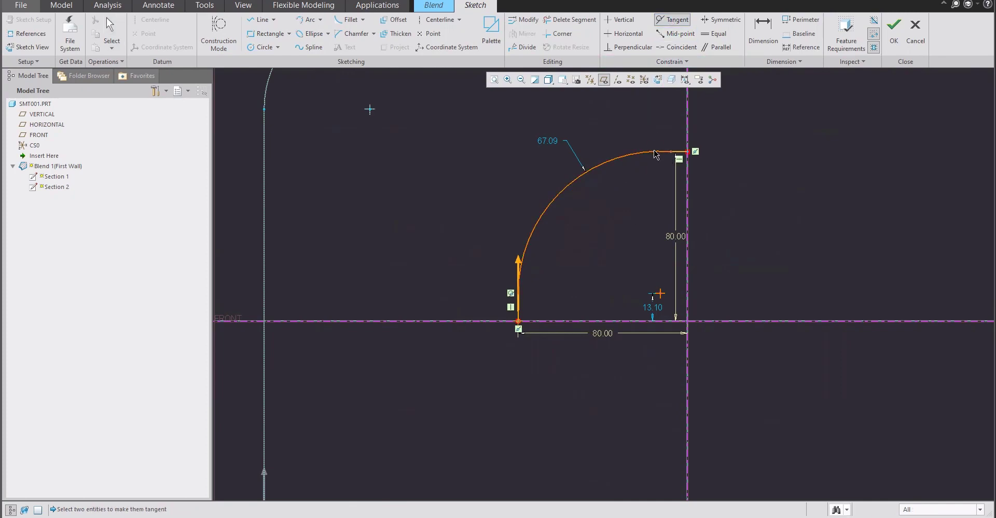
pyautogui.click(675, 154)
pyautogui.click(681, 152)
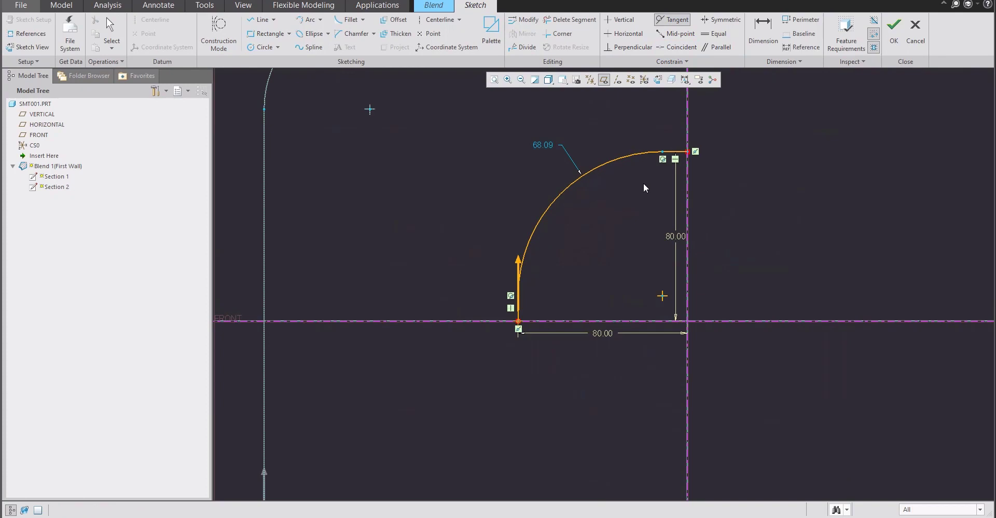
pyautogui.middleClick(615, 228)
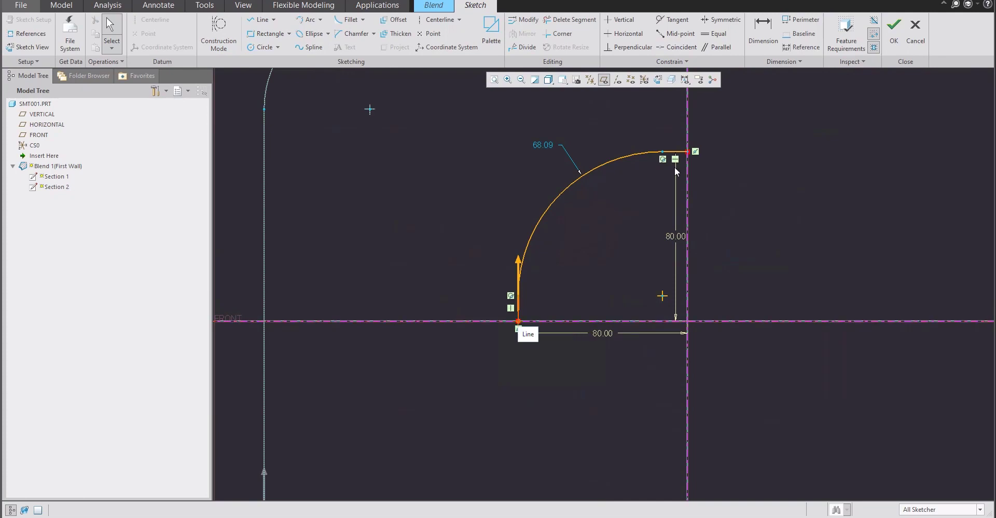
# Dimension the length of the short horizontal line at the top of the arc and set it to 11
pyautogui.click(753, 45)
pyautogui.scroll(-5, 690, 143)
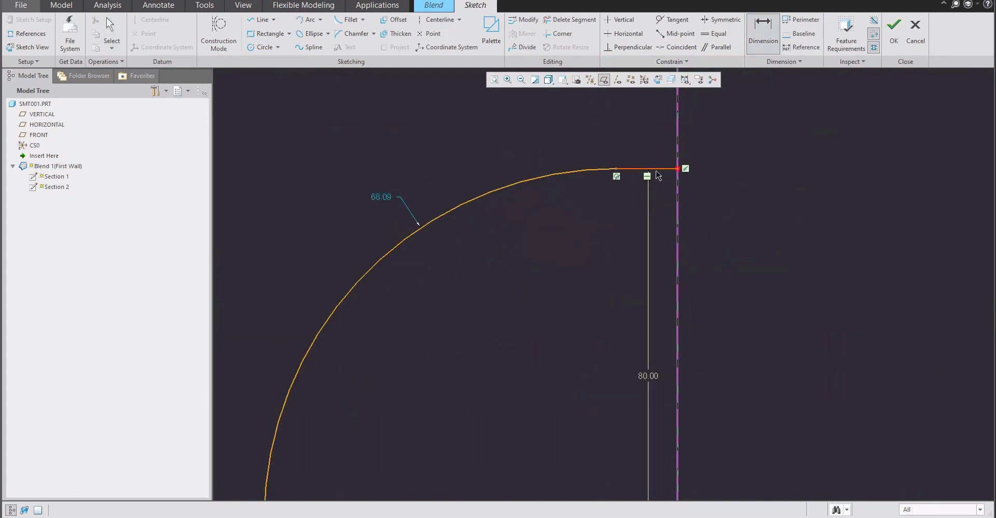
pyautogui.click(654, 150)
pyautogui.middleClick(654, 148)
pyautogui.middleClick(728, 195)
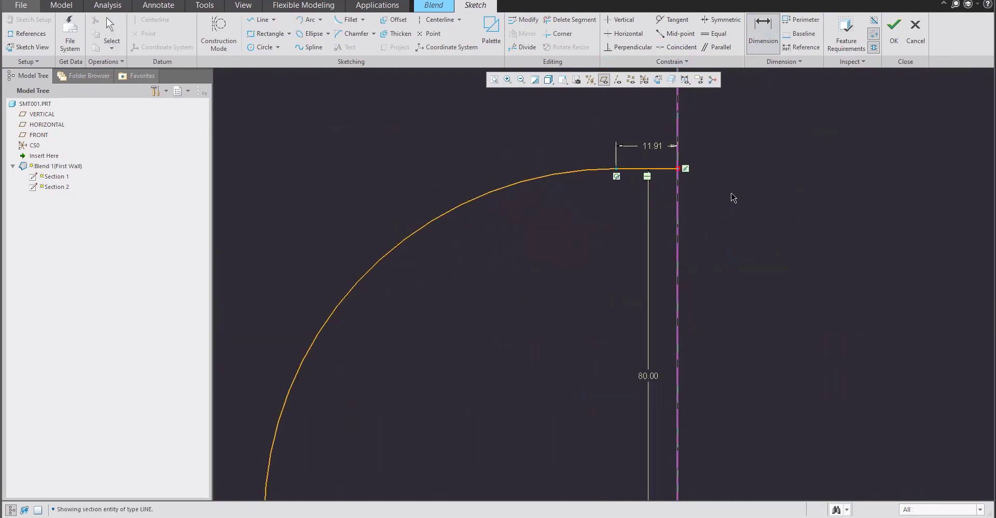
pyautogui.doubleClick(655, 147)
pyautogui.write('1')
pyautogui.press('Return')
# Make the short vertical and horizontal lines equal in length, deleting the conflicting vertical 80 dimension
pyautogui.scroll(4, 856, 171)
pyautogui.click(714, 33)
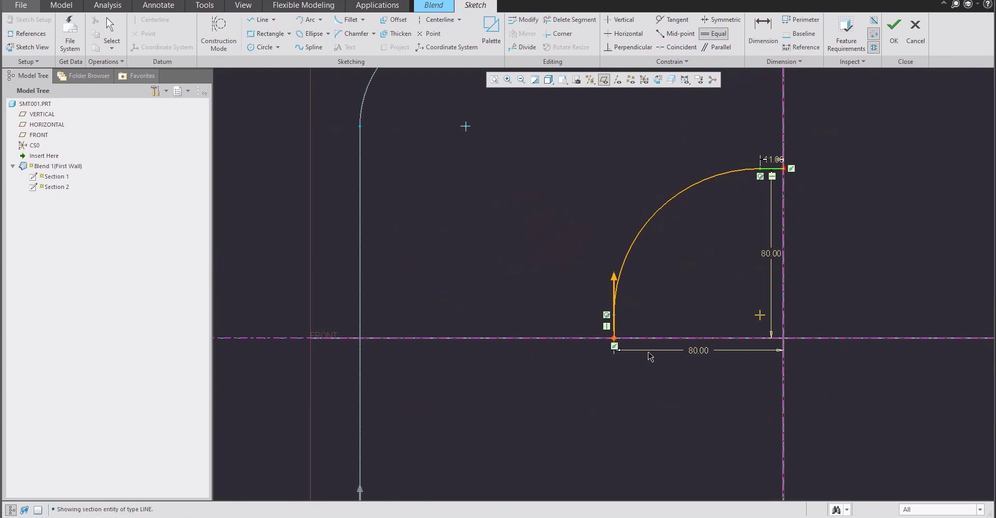
pyautogui.scroll(-5, 528, 247)
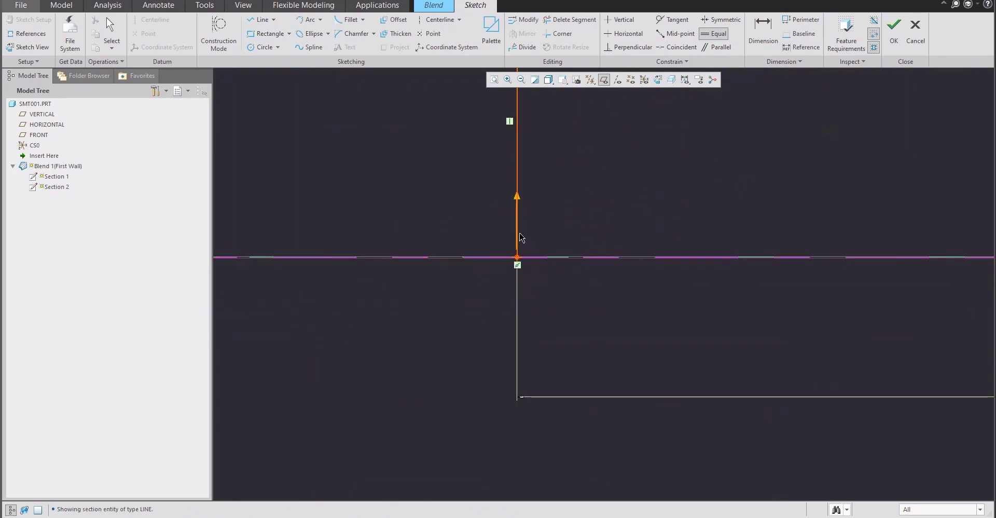
pyautogui.click(517, 233)
pyautogui.scroll(4, 542, 271)
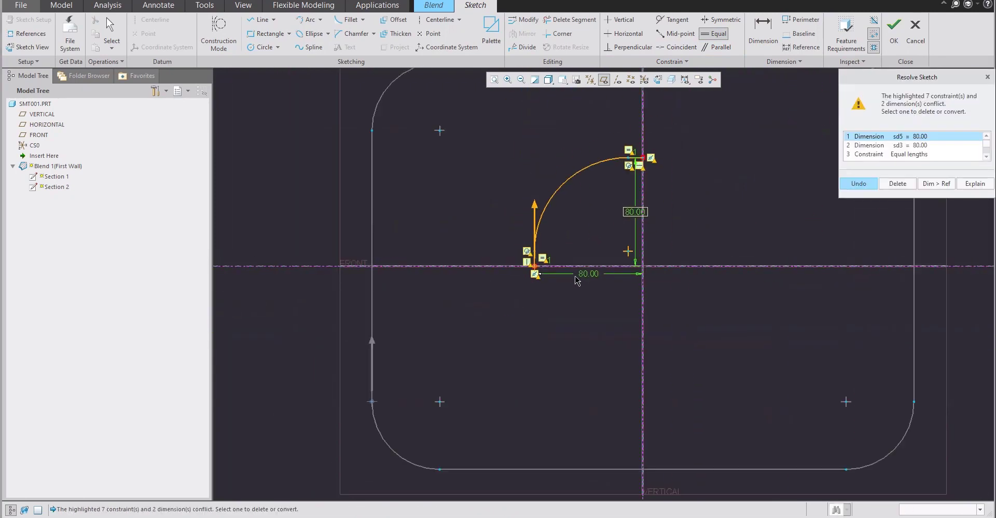
pyautogui.click(897, 185)
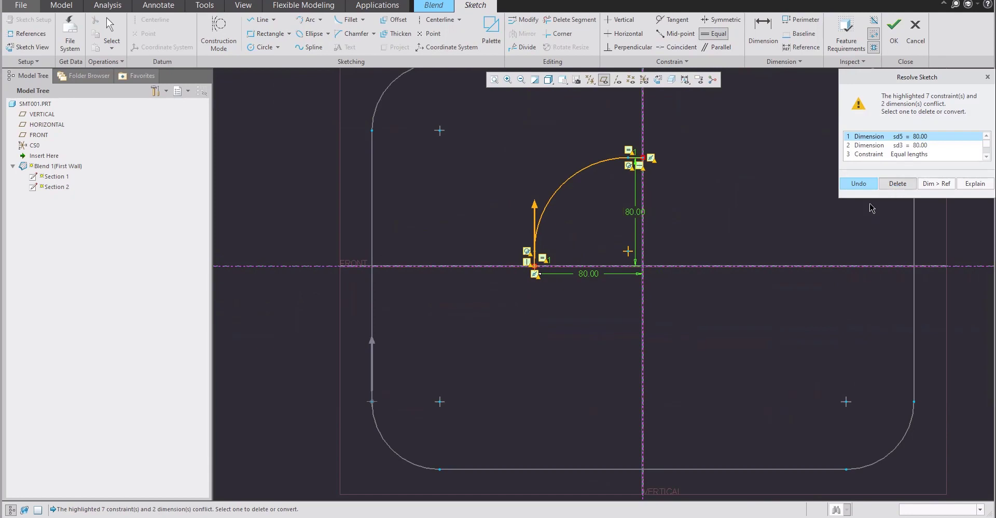
pyautogui.scroll(-2, 642, 185)
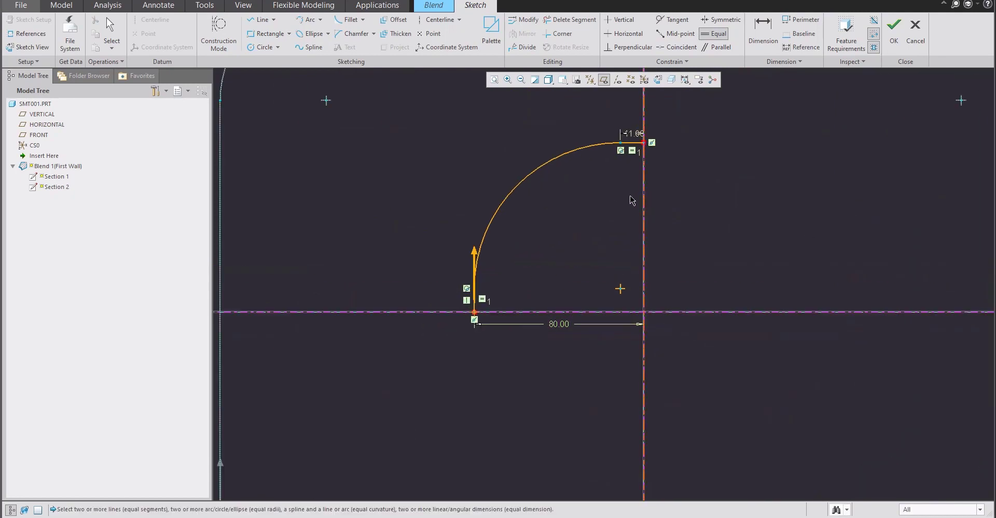
# Reduce the short horizontal line's length dimension to nearly zero
pyautogui.click(632, 136)
pyautogui.click(633, 138)
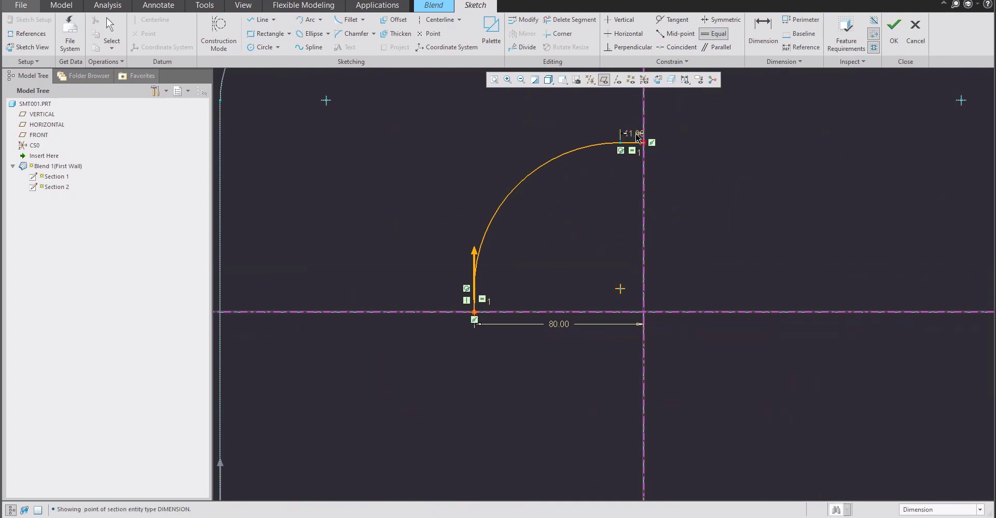
pyautogui.middleClick(636, 138)
pyautogui.doubleClick(632, 133)
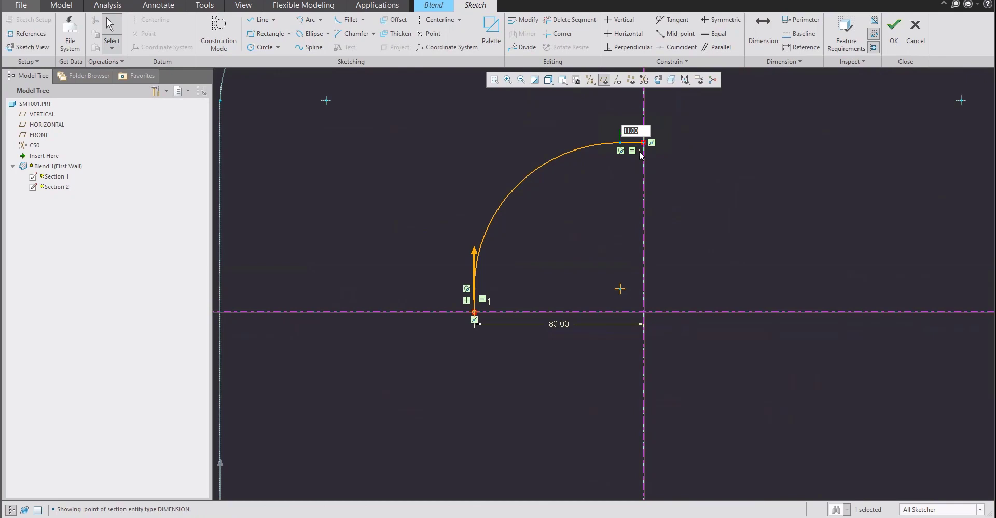
pyautogui.press('Return')
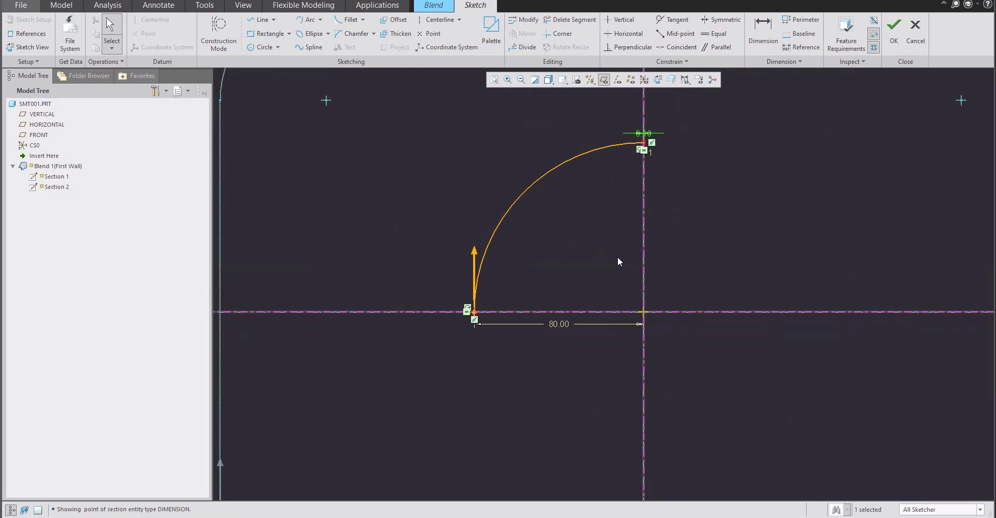
# Mirror the quarter profile about the vertical centerline and the resulting half profile about the horizontal centerline to close the loop
pyautogui.moveTo(632, 255); pyautogui.dragTo(660, 274)
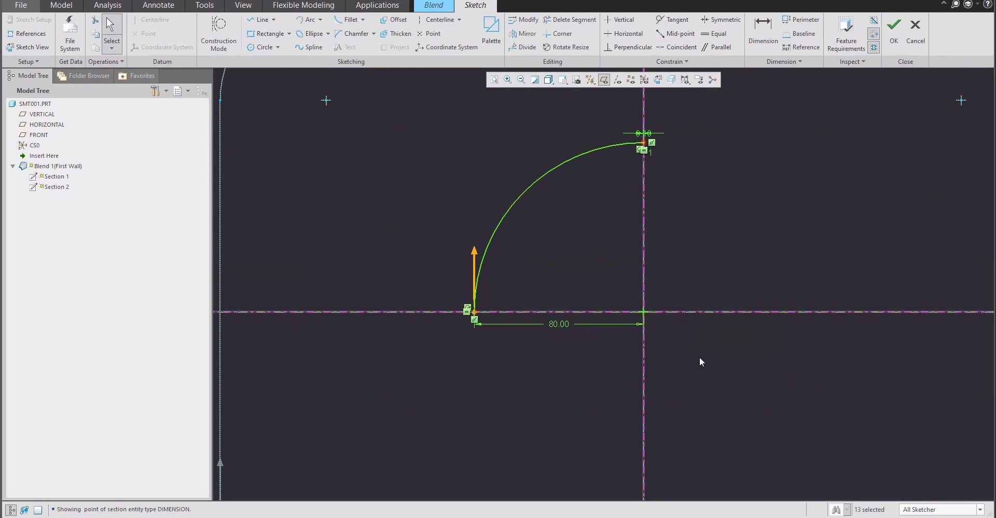
pyautogui.click(522, 33)
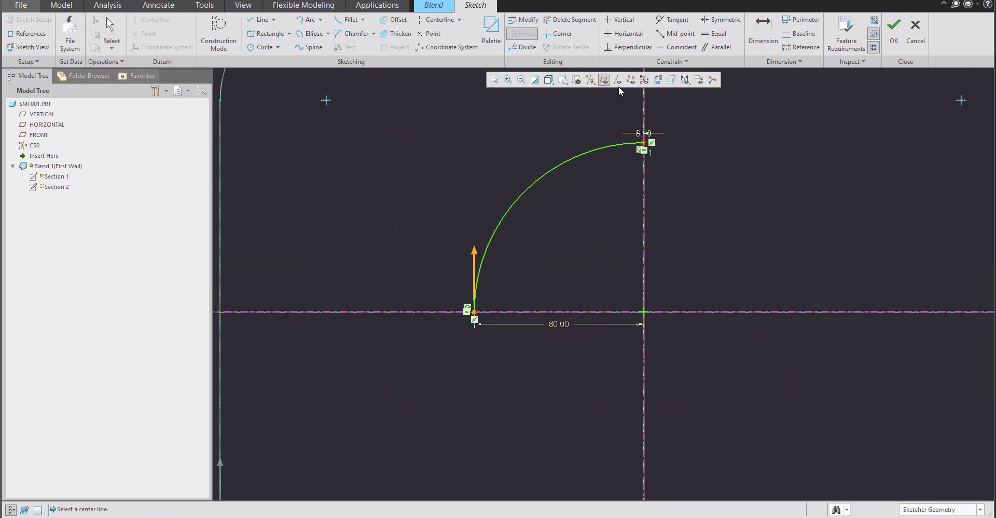
pyautogui.click(643, 110)
pyautogui.moveTo(397, 129)
pyautogui.mouseDown()
pyautogui.moveTo(819, 288)
pyautogui.moveTo(861, 356)
pyautogui.mouseUp()
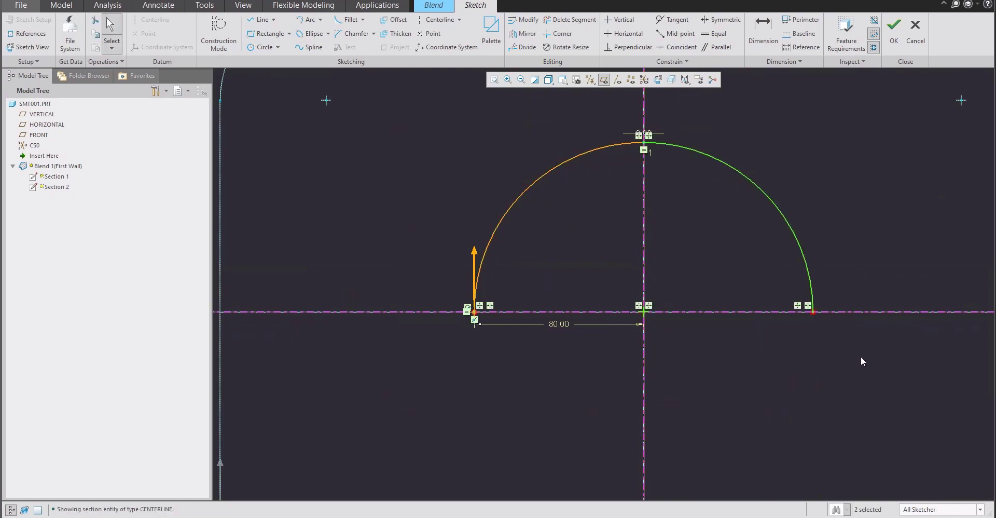
pyautogui.click(523, 33)
pyautogui.click(436, 307)
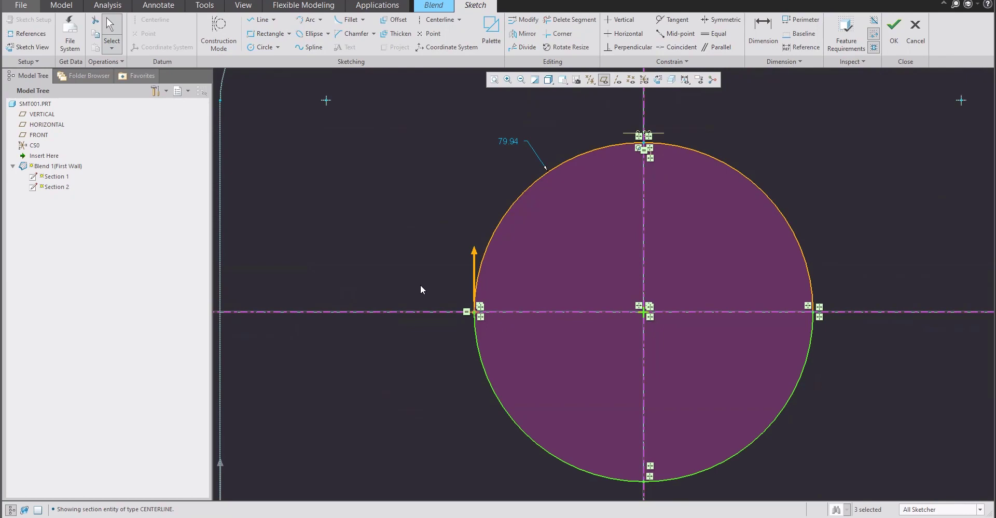
# Examine the joint at the start point, where the round profile meets the horizontal centerline
pyautogui.scroll(-5, 462, 337)
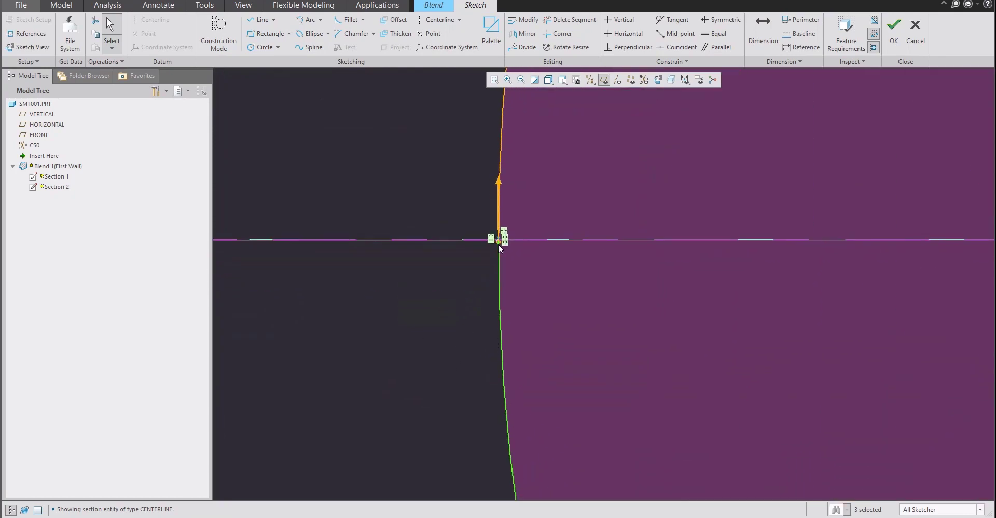
pyautogui.scroll(-3, 502, 239)
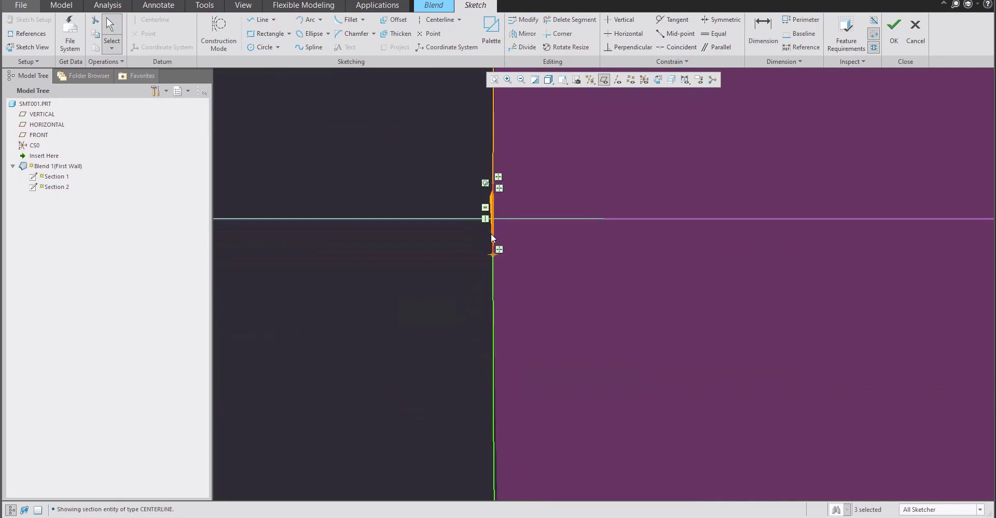
pyautogui.scroll(-3, 494, 253)
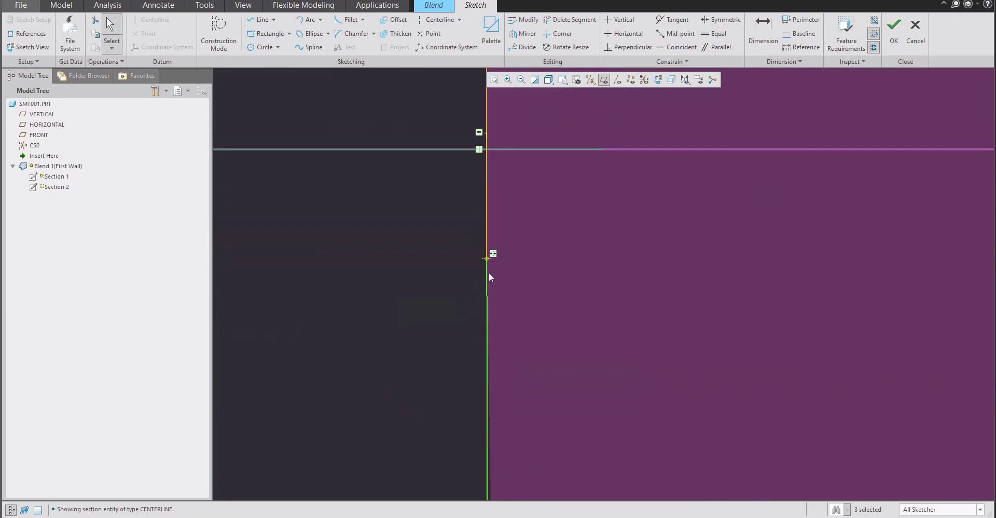
pyautogui.scroll(5, 484, 281)
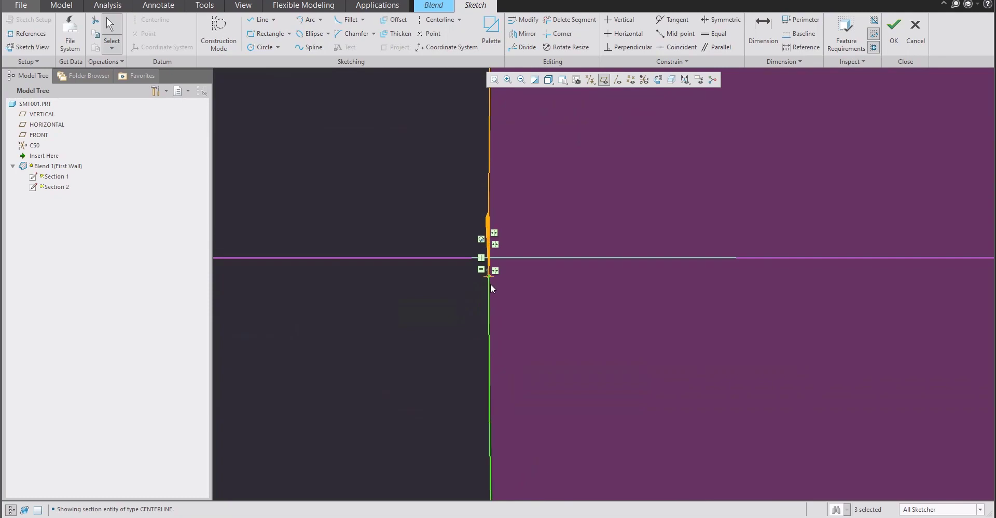
pyautogui.scroll(-2, 519, 285)
pyautogui.scroll(2, 514, 304)
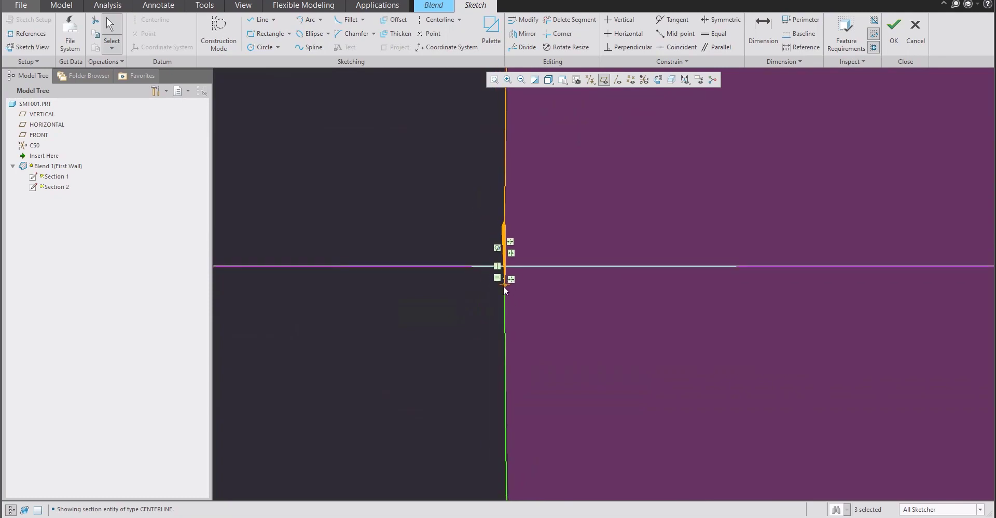
pyautogui.rightClick(503, 285)
pyautogui.click(403, 335)
pyautogui.click(403, 337)
pyautogui.scroll(5, 436, 295)
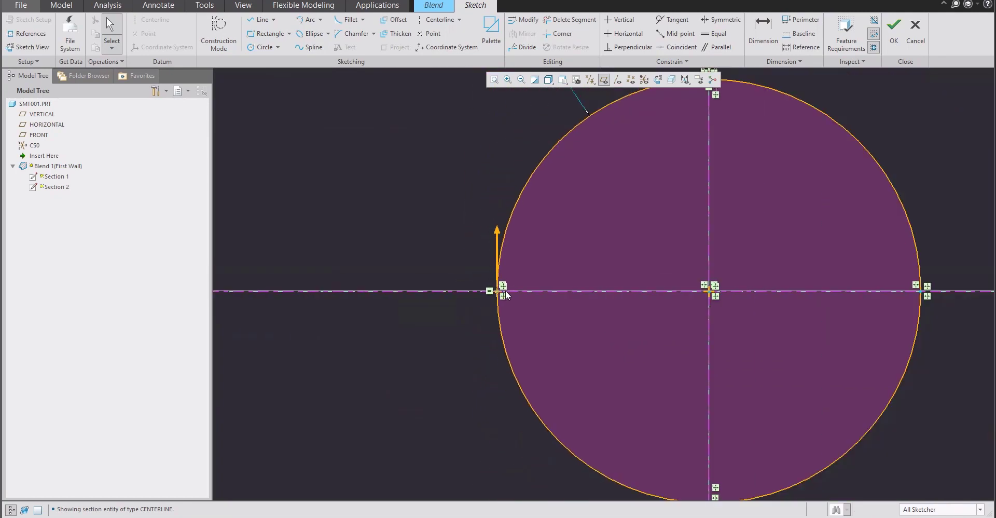
pyautogui.scroll(3, 505, 295)
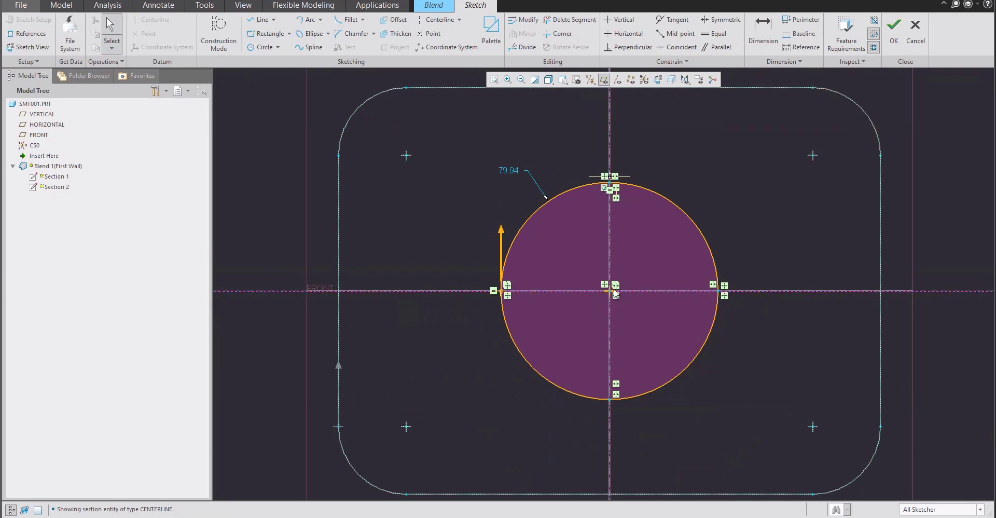
# Finish the round Section 2 sketch and complete the blend between the two sections
pyautogui.click(893, 32)
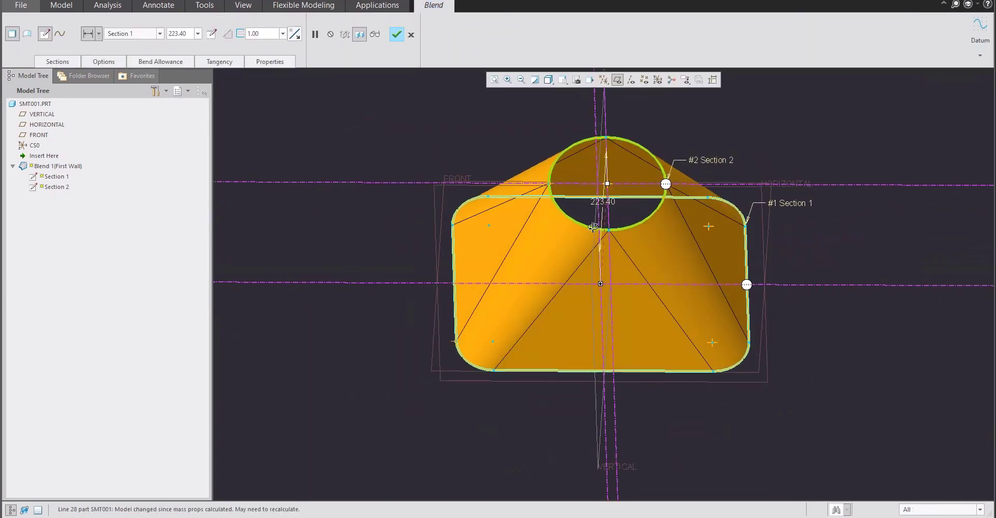
pyautogui.moveTo(572, 256); pyautogui.dragTo(422, 199, button='middle')
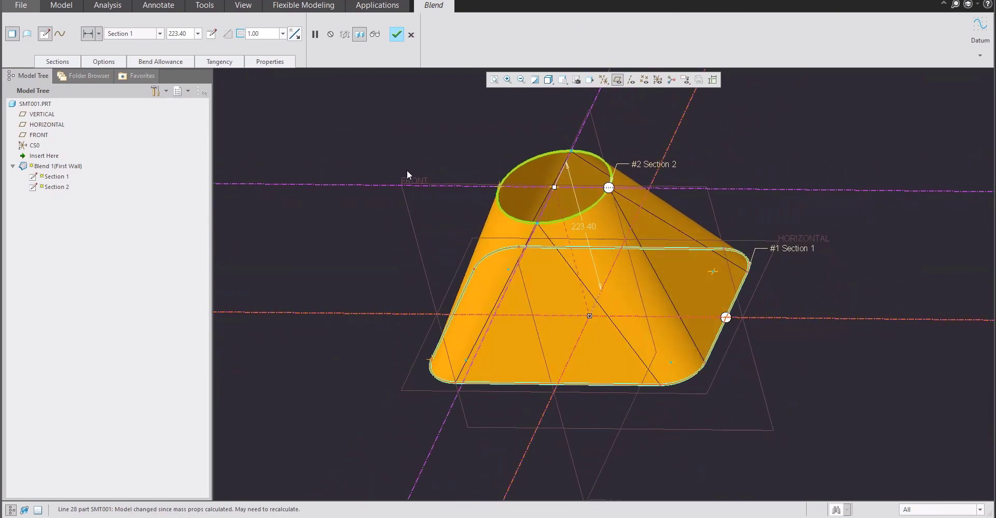
pyautogui.click(396, 35)
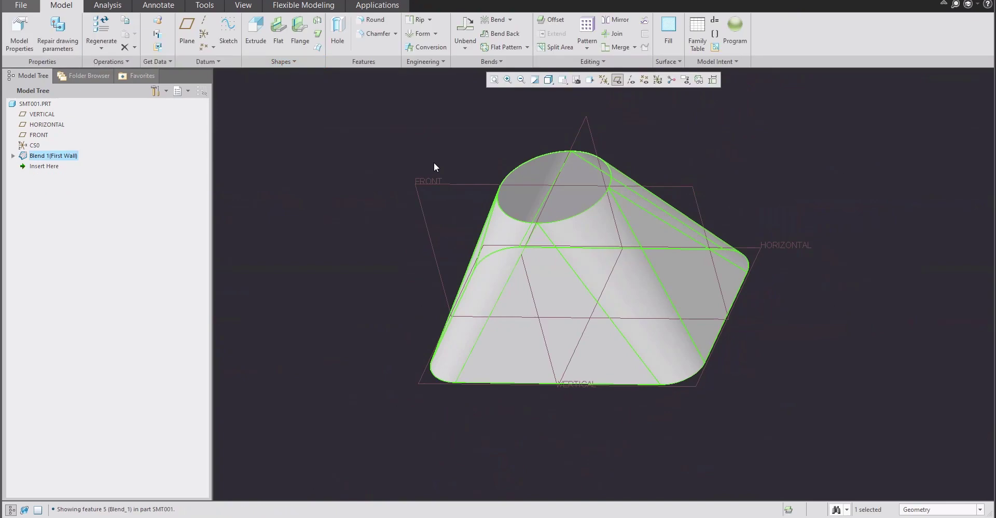
pyautogui.keyDown('shift'); pyautogui.moveTo(447, 162); pyautogui.dragTo(404, 168, button='middle'); pyautogui.keyUp('shift')
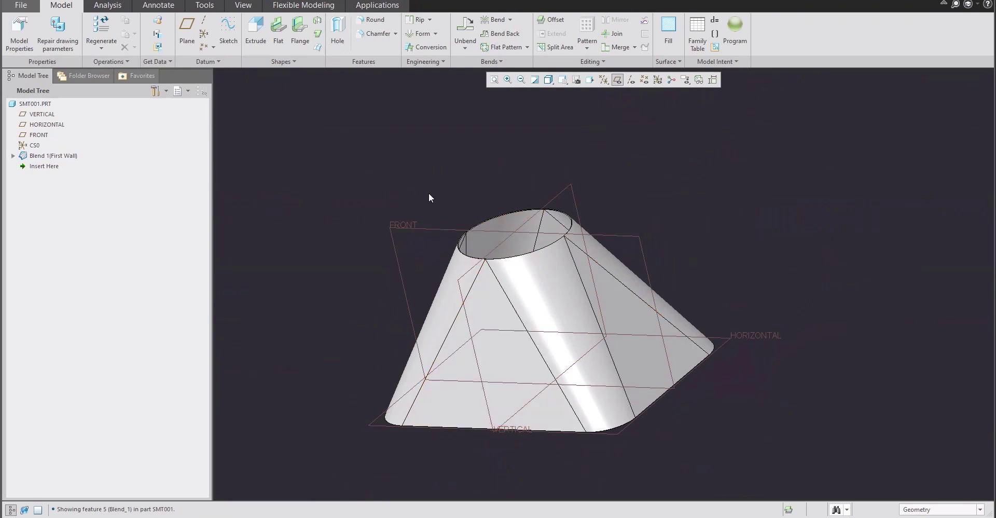
# Start a Sketched Rip on the FRONT plane and sketch a line about 570 long on the vertical reference, extending past both ends of the blend
pyautogui.click(430, 19)
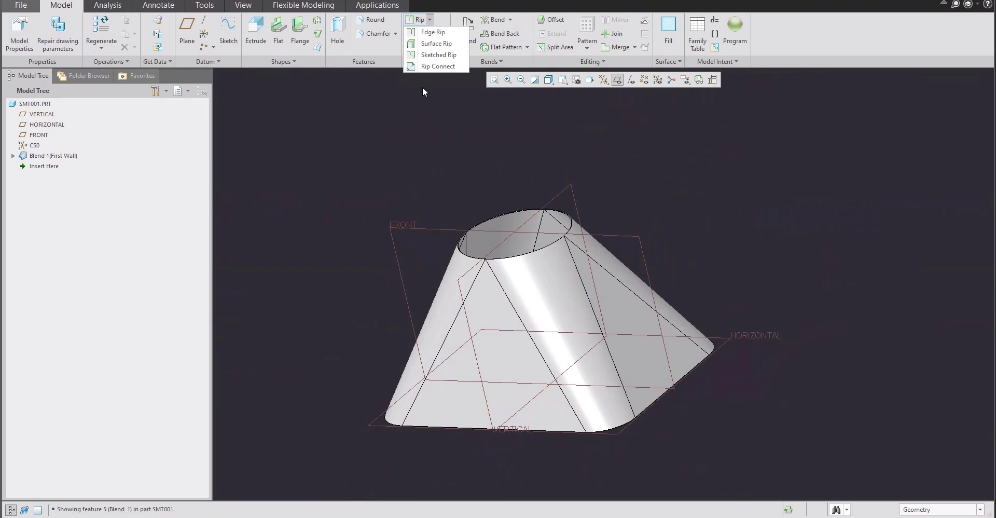
pyautogui.click(438, 55)
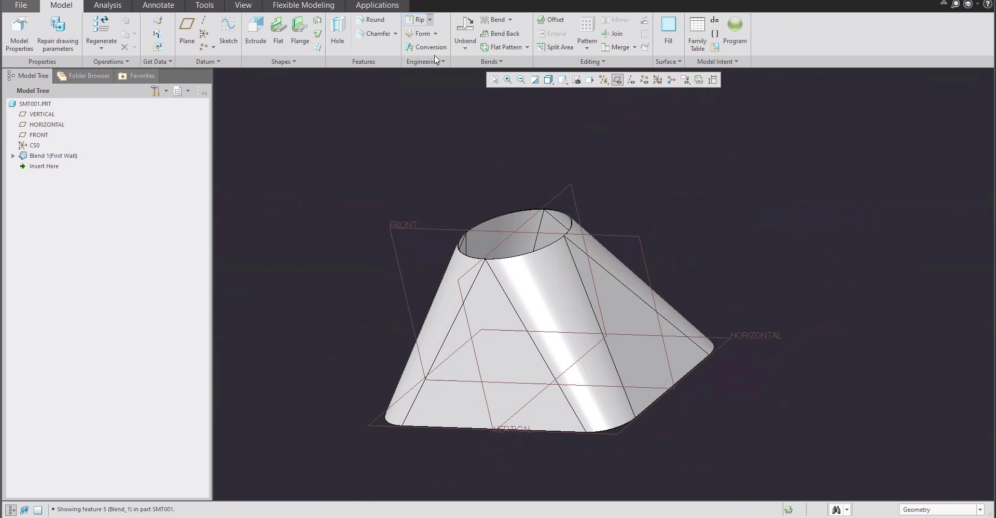
pyautogui.click(414, 229)
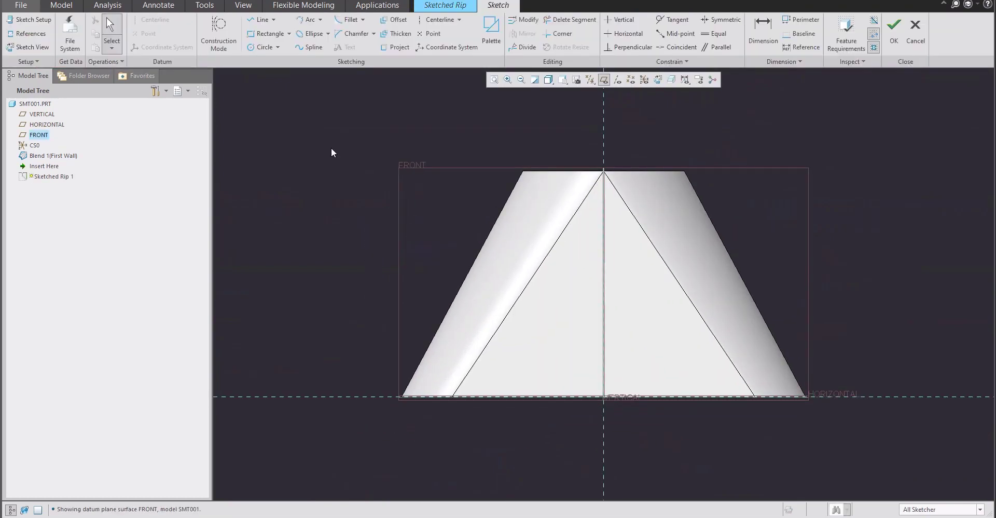
pyautogui.click(259, 19)
pyautogui.click(603, 104)
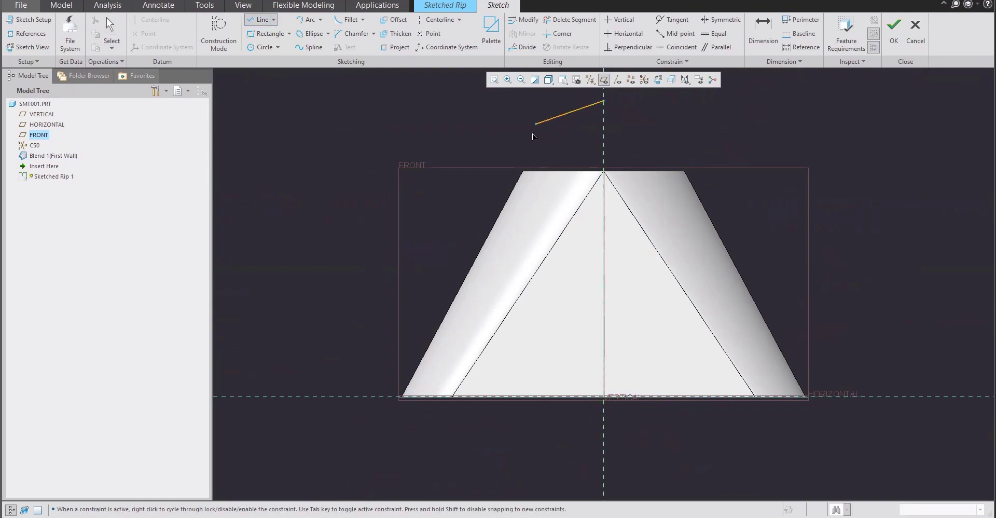
pyautogui.scroll(-3, 532, 132)
pyautogui.scroll(-3, 529, 161)
pyautogui.click(549, 289)
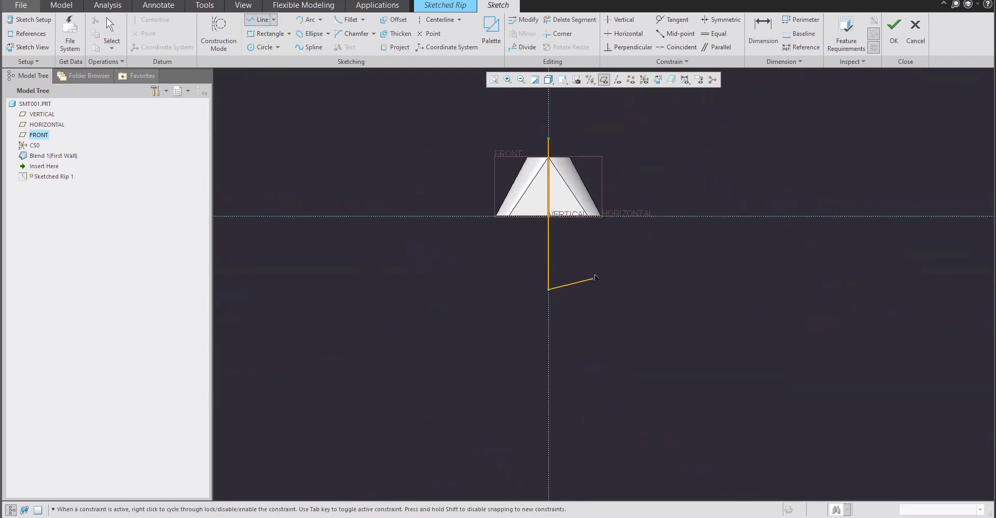
pyautogui.middleClick(582, 280)
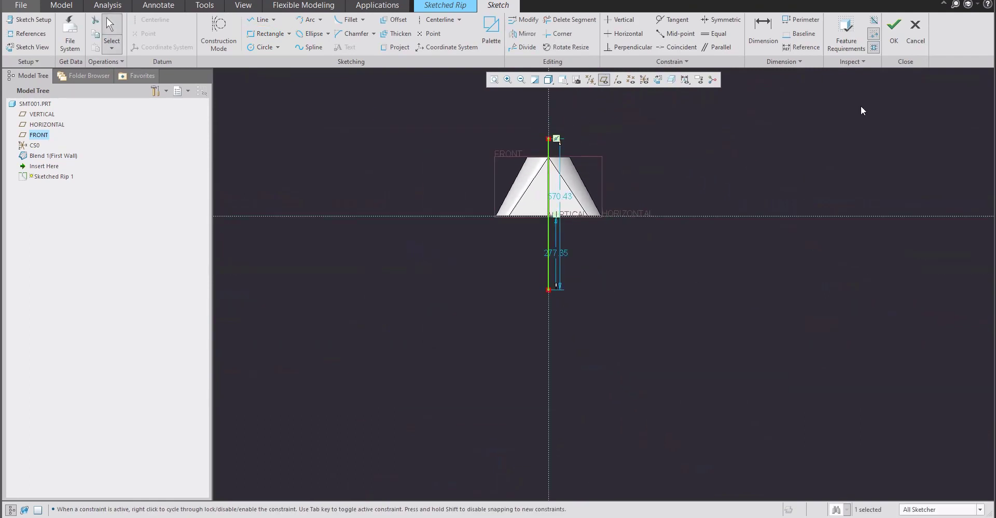
# Finish the rip sketch and complete the Sketched Rip through one side of the blend wall
pyautogui.click(893, 29)
pyautogui.moveTo(526, 240); pyautogui.dragTo(492, 261, button='middle')
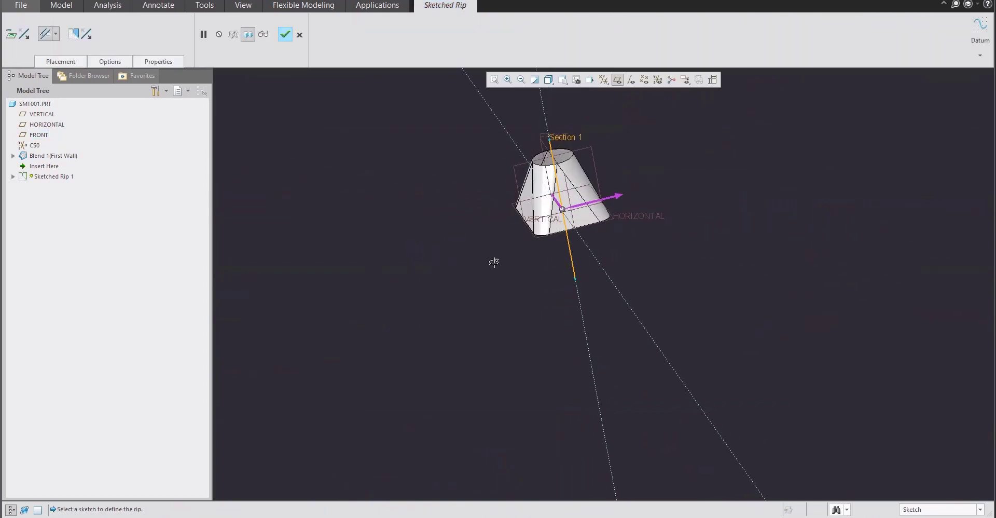
pyautogui.click(285, 35)
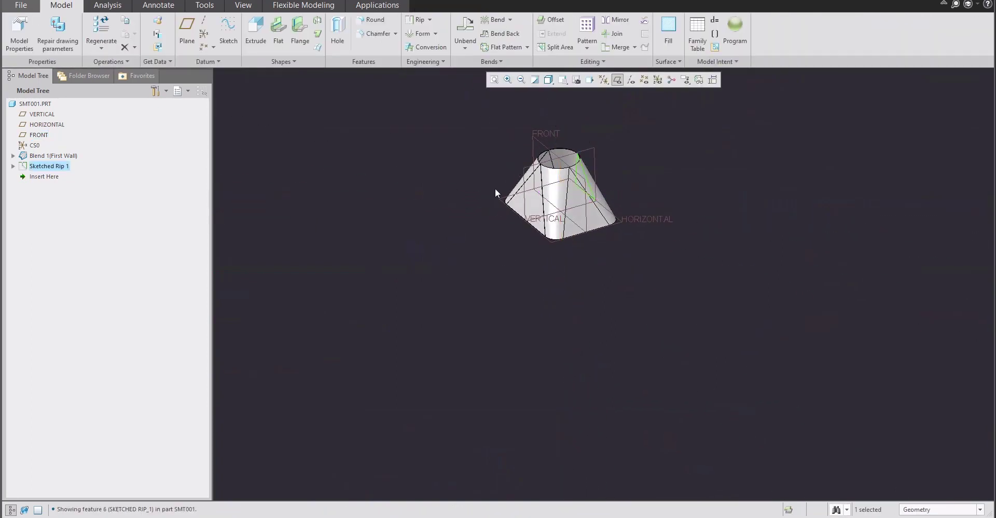
# Try an Unbend of the ripped blend with a flat triangular wall surface held fixed
pyautogui.moveTo(482, 217); pyautogui.dragTo(489, 206, button='middle')
pyautogui.click(489, 207)
pyautogui.click(466, 29)
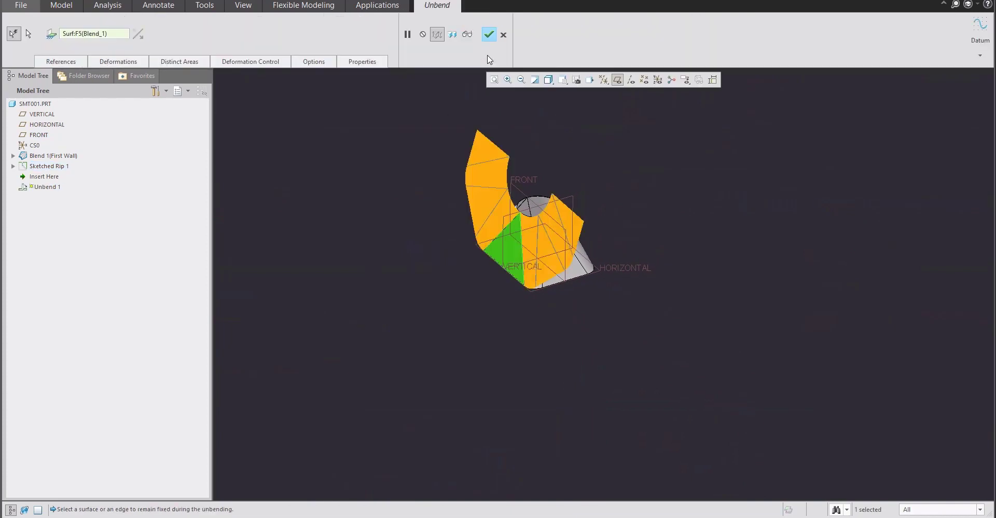
pyautogui.moveTo(586, 169); pyautogui.dragTo(572, 191, button='middle')
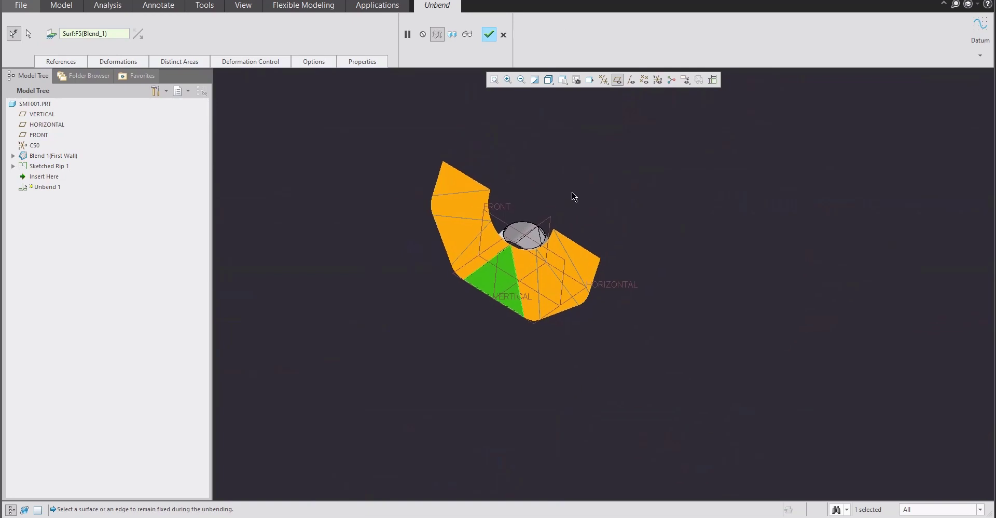
pyautogui.click(503, 35)
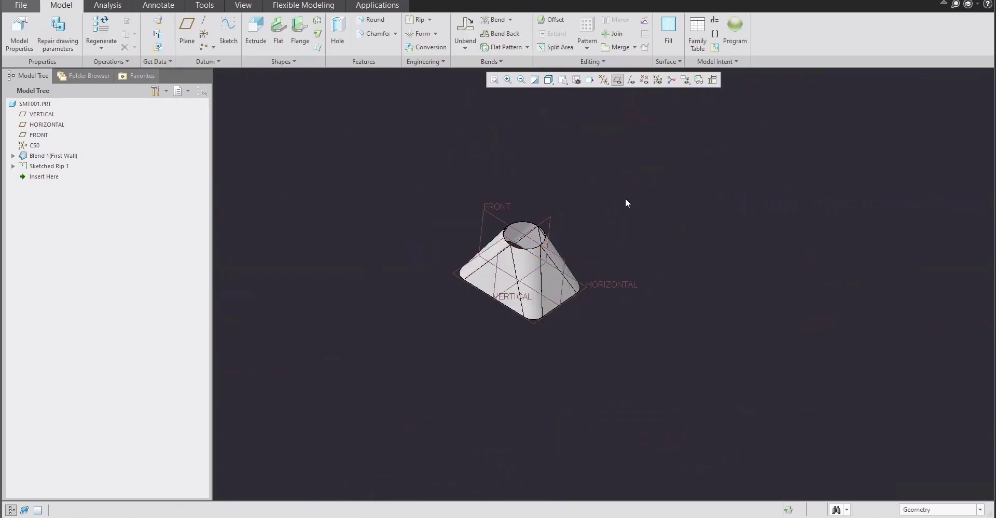
# Open the flat pattern preview of the ripped blend and show its overall bounding dimensions
pyautogui.click(701, 81)
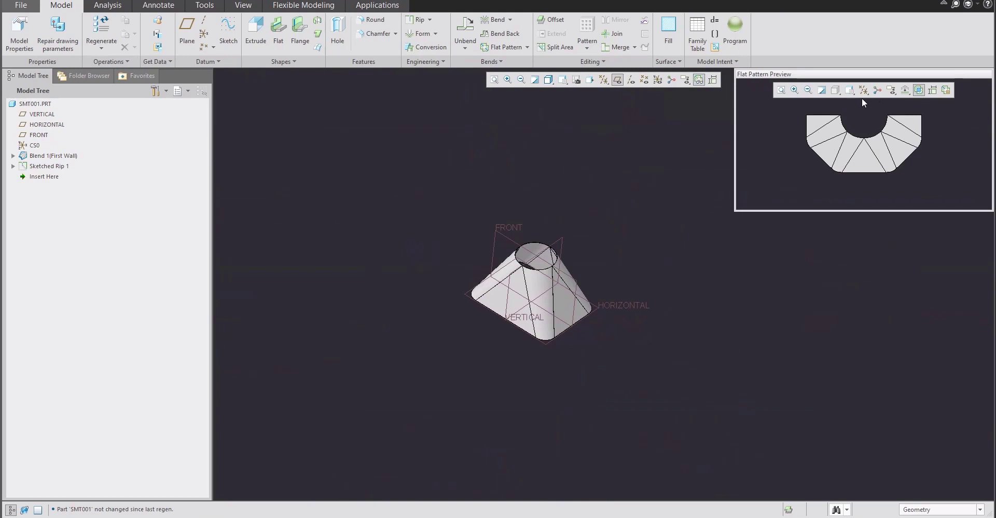
pyautogui.click(932, 90)
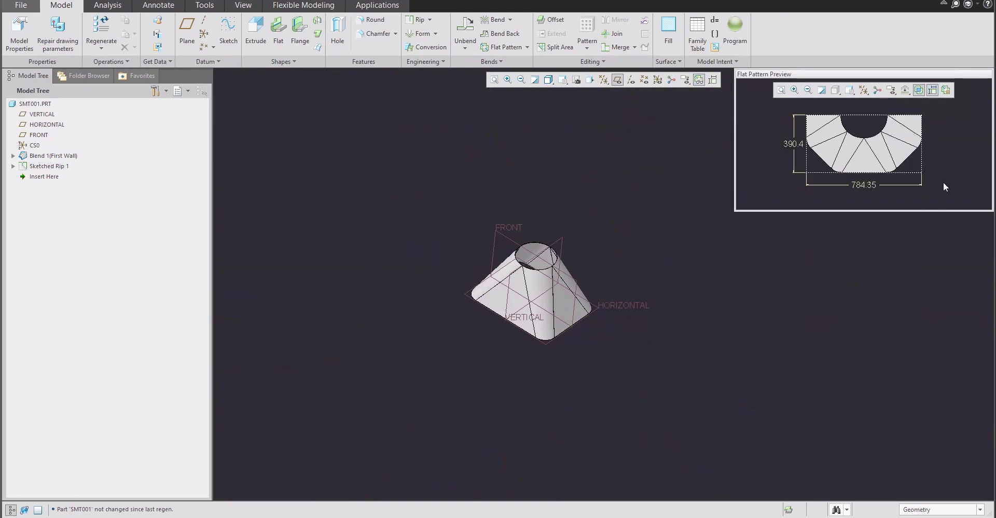
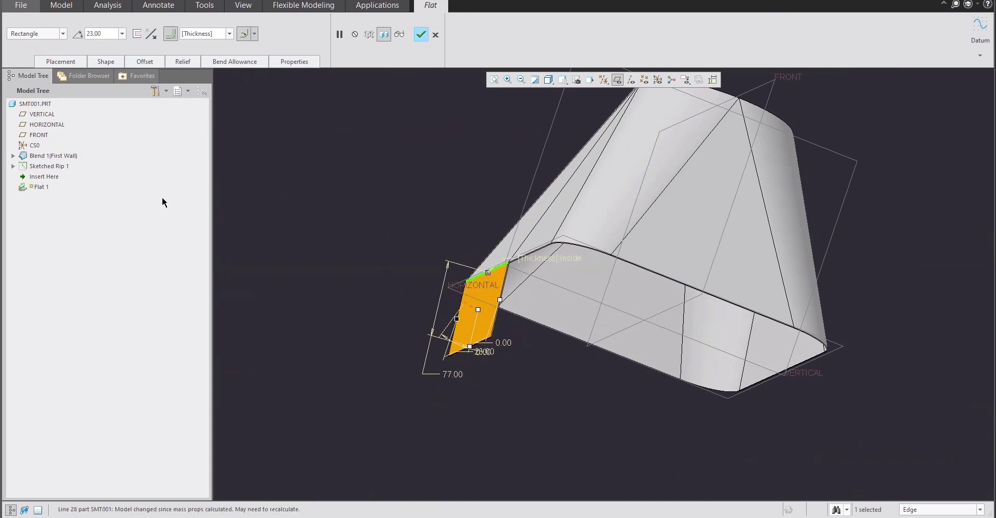
# Examine the rectangular shape of the Flat wall on the blend's bottom edge and cancel the wall
pyautogui.click(108, 61)
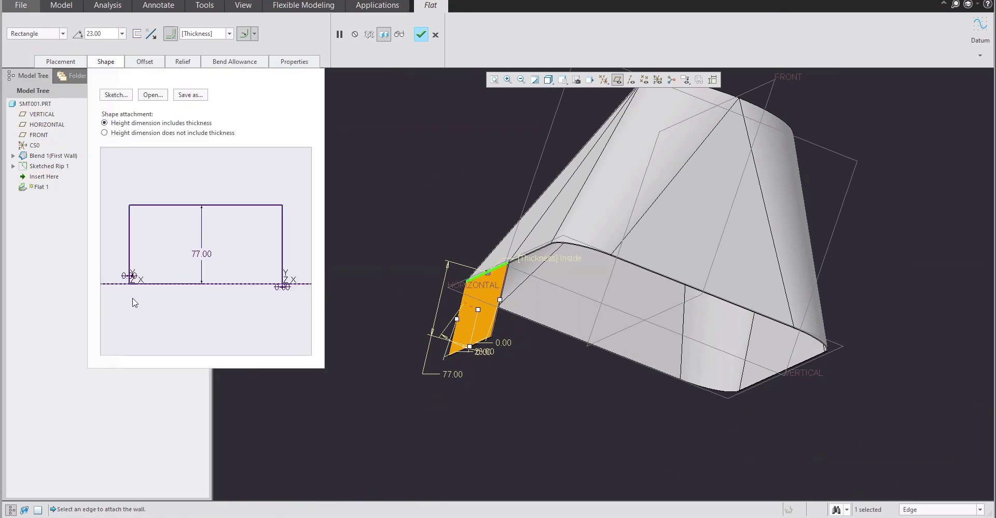
pyautogui.moveTo(435, 271); pyautogui.dragTo(638, 285, button='middle')
pyautogui.scroll(4, 527, 309)
pyautogui.moveTo(520, 353); pyautogui.dragTo(557, 322, button='middle')
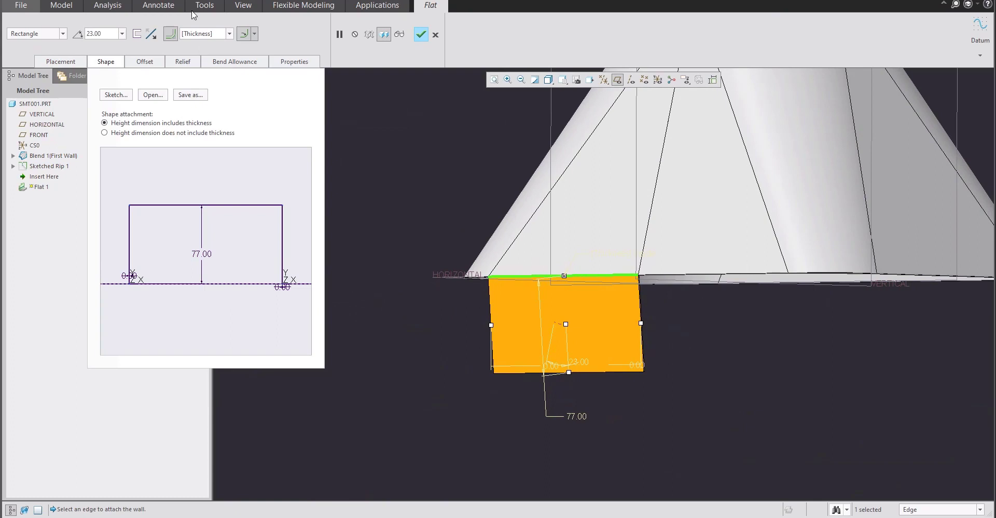
pyautogui.click(435, 34)
# Try a rectangular Flat wall on the straight bottom edge beside the rounded corner and inspect its end at the bend line
pyautogui.click(499, 275)
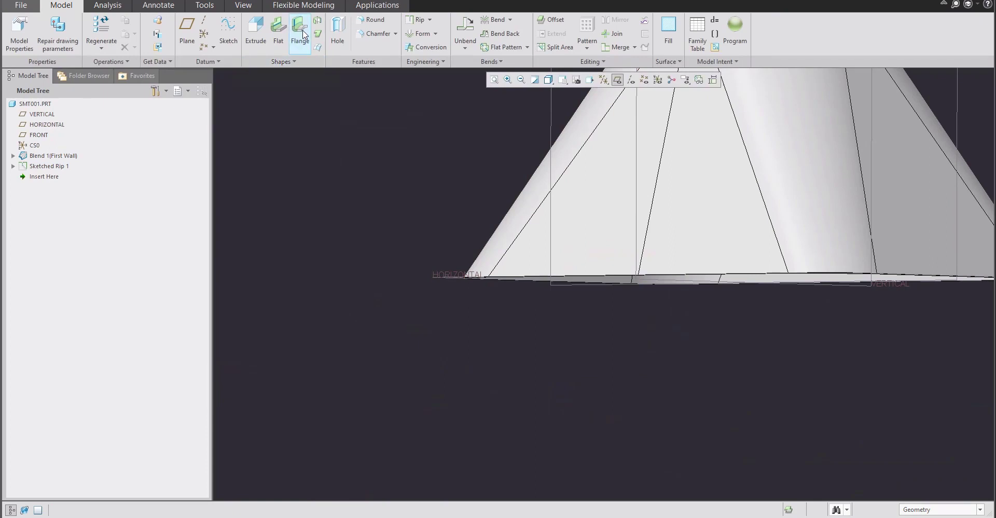
pyautogui.click(278, 28)
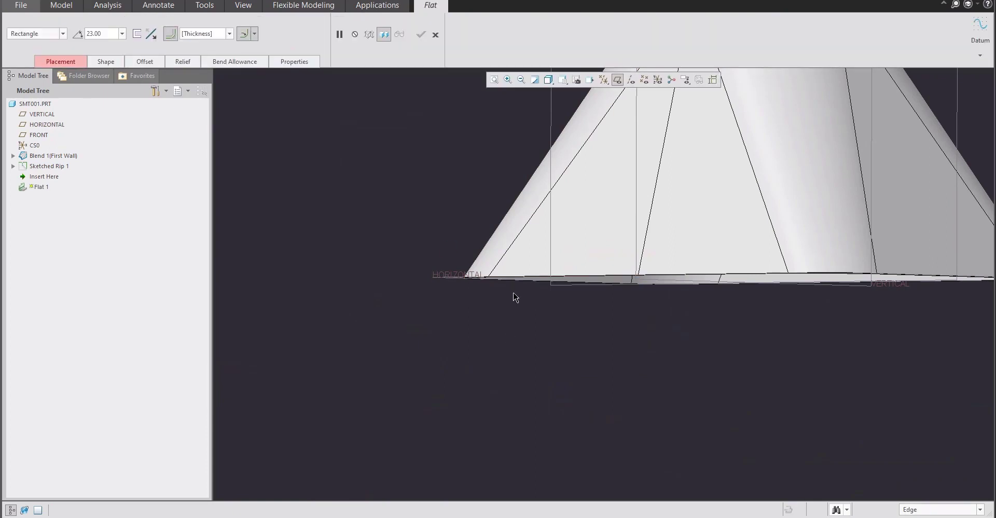
pyautogui.scroll(3, 512, 290)
pyautogui.scroll(1, 510, 276)
pyautogui.scroll(2, 428, 240)
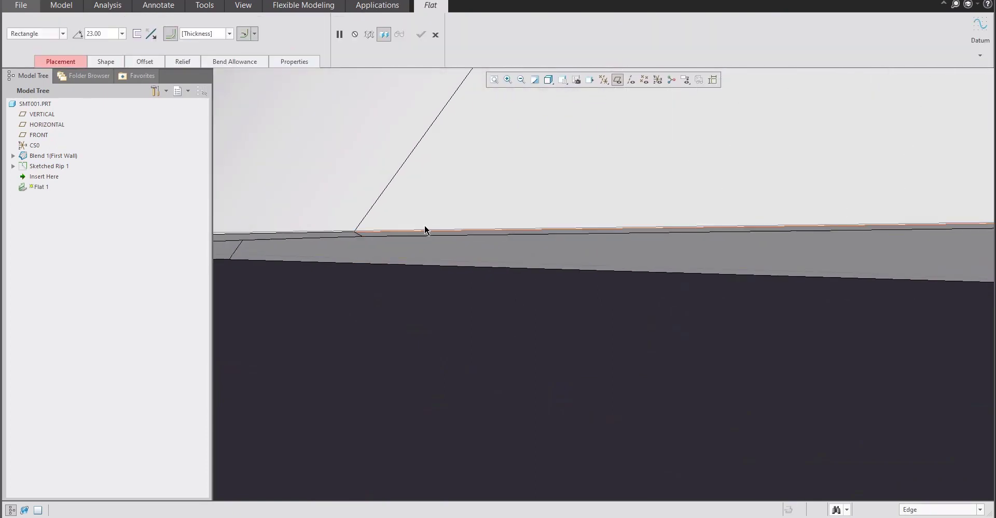
pyautogui.click(427, 233)
pyautogui.scroll(-1, 436, 257)
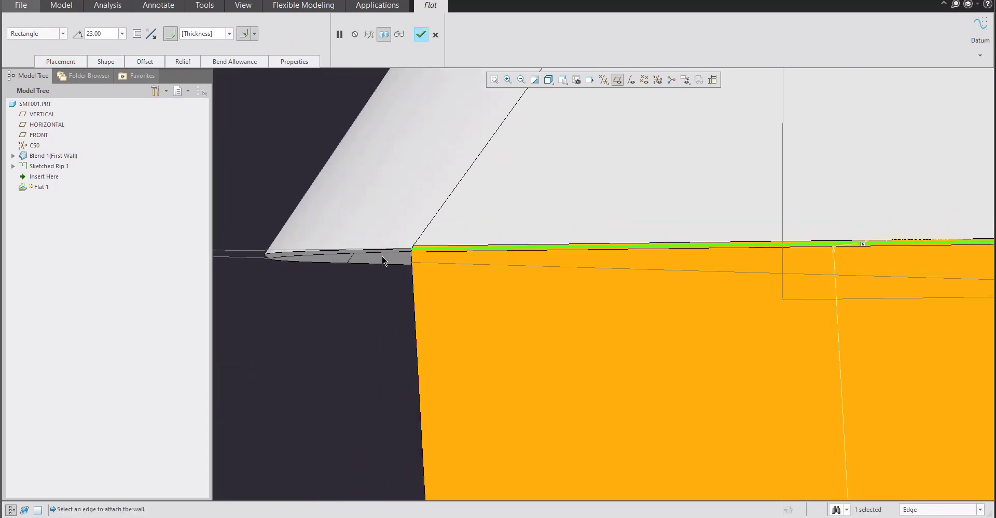
pyautogui.scroll(3, 453, 238)
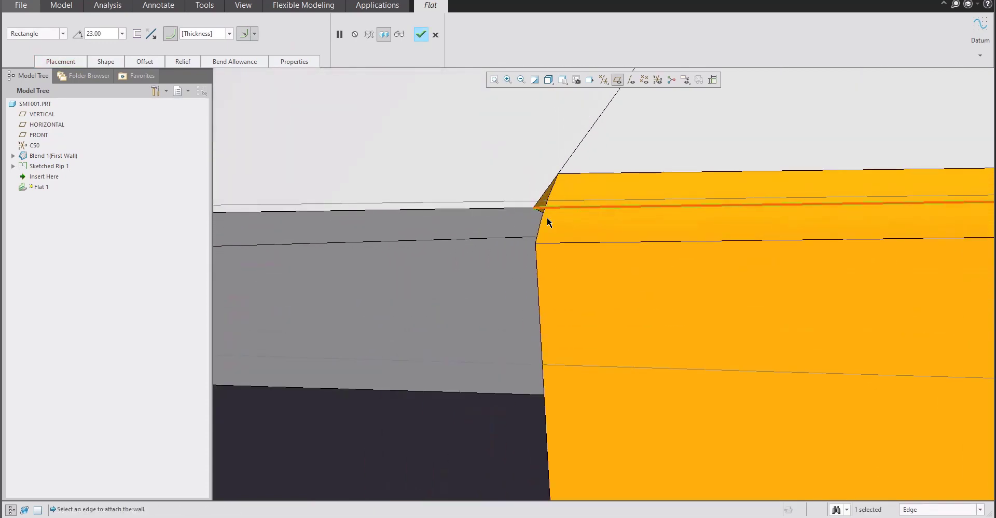
pyautogui.click(436, 34)
# Start a Flange wall on the straight bottom edge of the blend beside the rounded corner
pyautogui.click(498, 274)
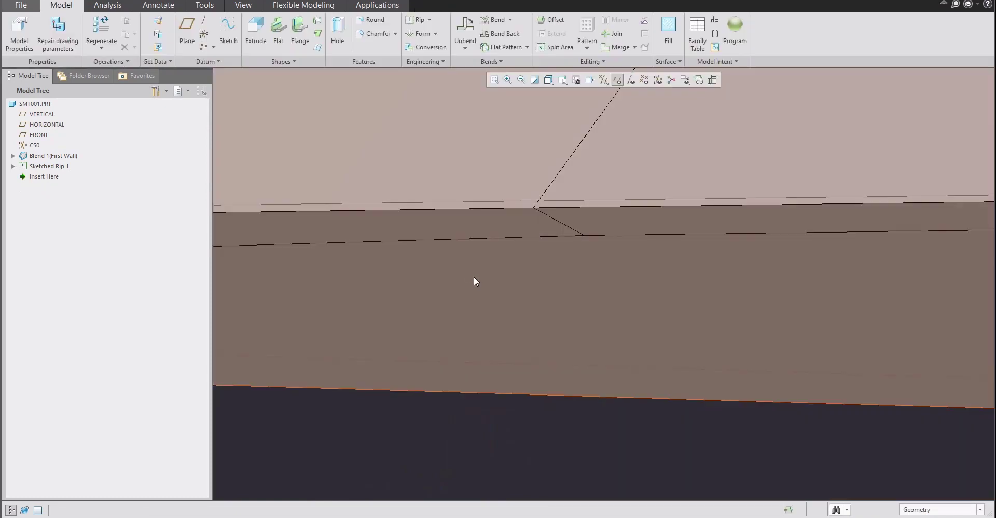
pyautogui.click(300, 32)
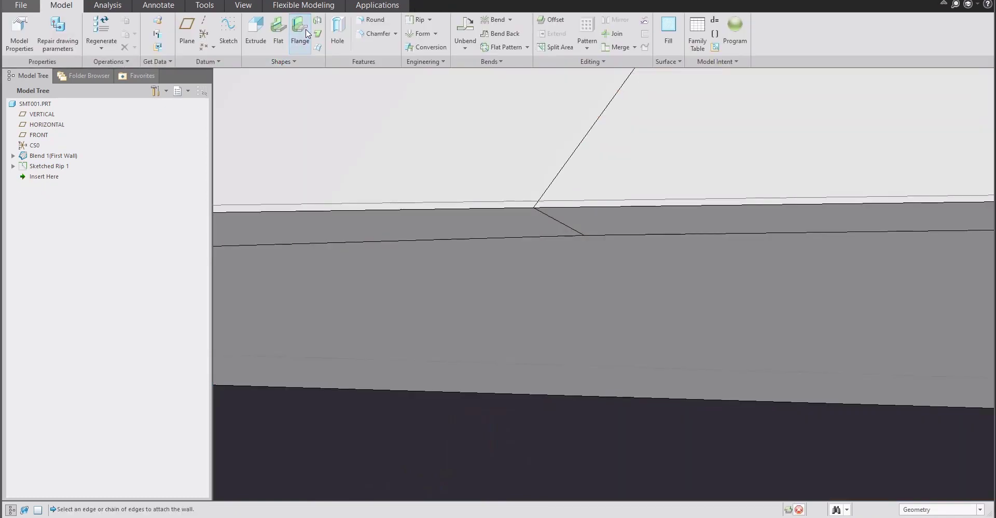
pyautogui.click(633, 207)
pyautogui.scroll(5, 528, 263)
pyautogui.moveTo(551, 292); pyautogui.dragTo(377, 254, button='middle')
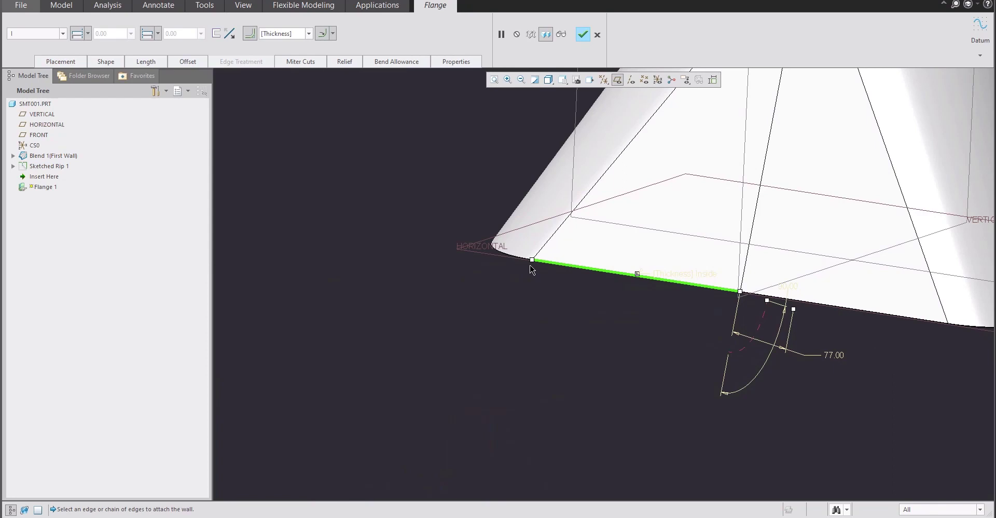
pyautogui.scroll(-5, 531, 268)
pyautogui.moveTo(564, 217); pyautogui.dragTo(536, 256, button='middle')
pyautogui.scroll(3, 549, 253)
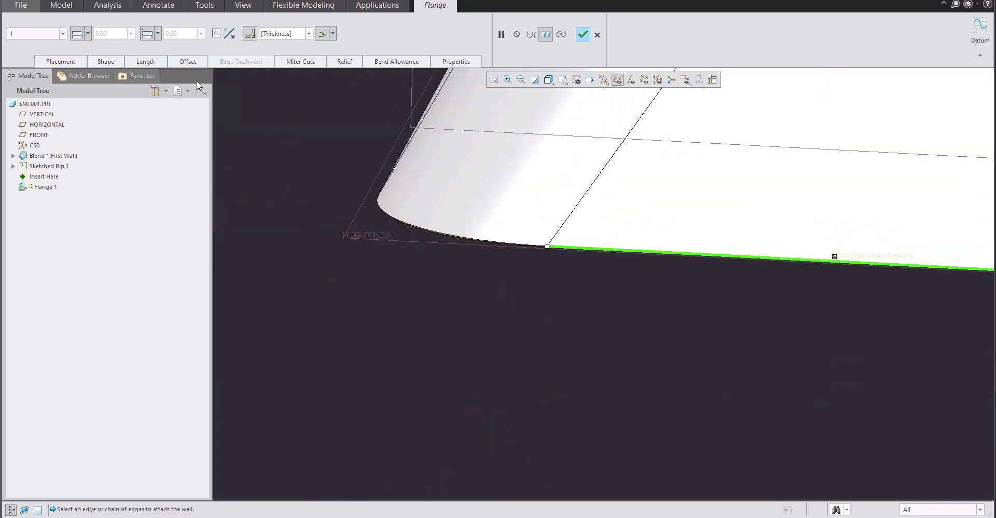
# Offset the flange wall with respect to its attachment edge, using the Add to part edge type
pyautogui.click(186, 63)
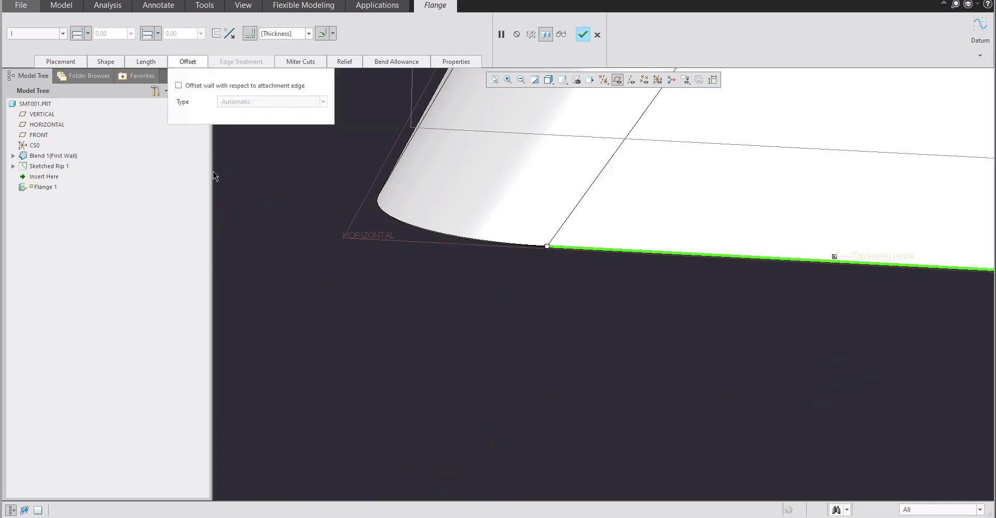
pyautogui.click(179, 86)
pyautogui.click(264, 105)
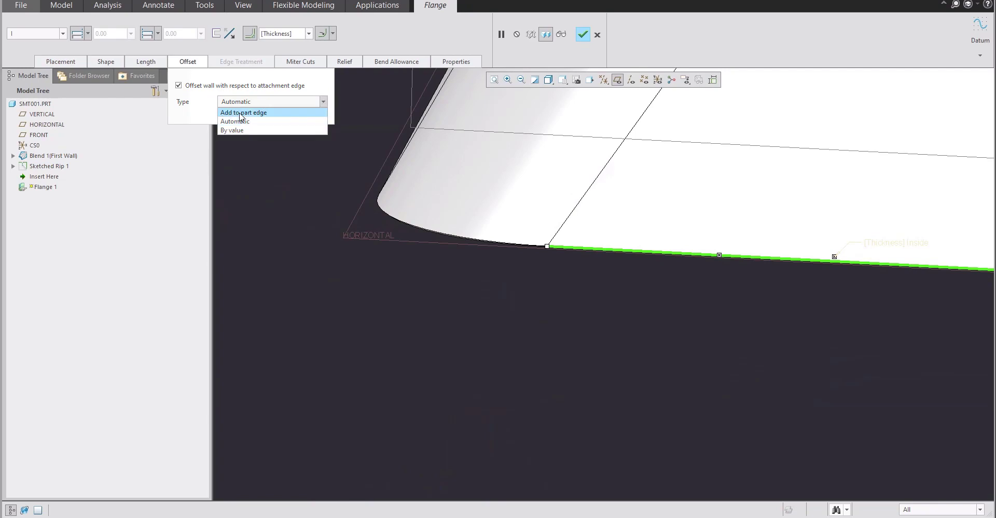
pyautogui.click(241, 113)
pyautogui.moveTo(615, 285); pyautogui.dragTo(755, 268, button='middle')
pyautogui.scroll(-3, 778, 223)
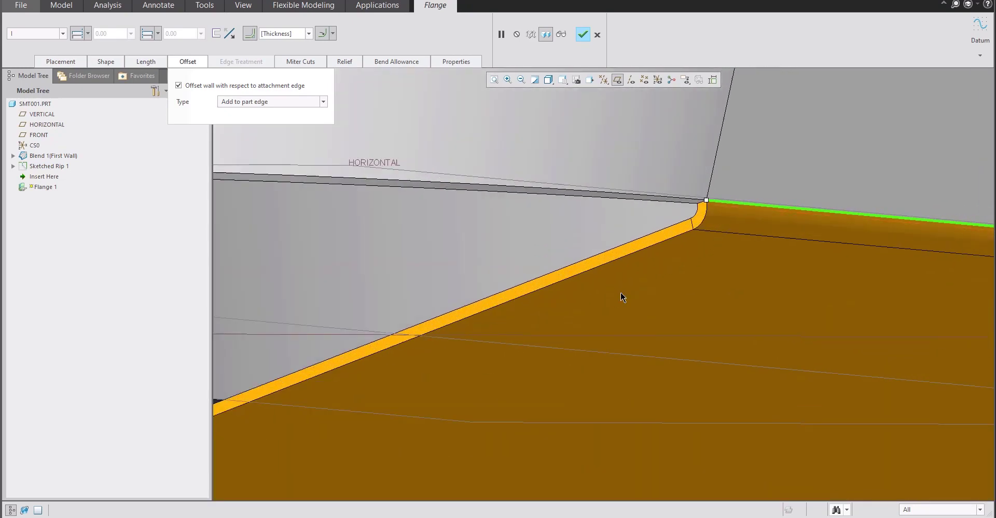
# Swing the flange downward from the blend's bottom edge to an angle of 17 degrees
pyautogui.scroll(3, 622, 297)
pyautogui.moveTo(622, 297); pyautogui.dragTo(547, 290, button='middle')
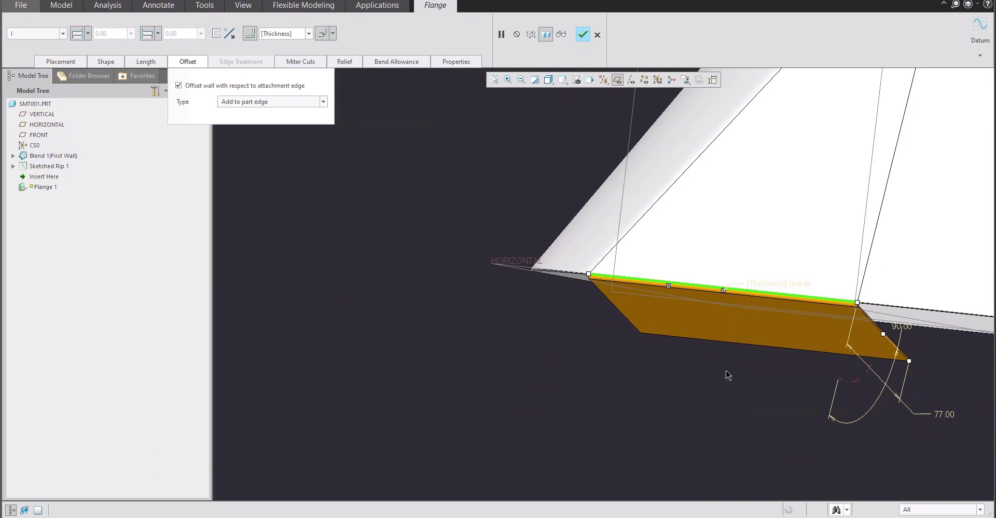
pyautogui.moveTo(887, 339); pyautogui.dragTo(802, 404)
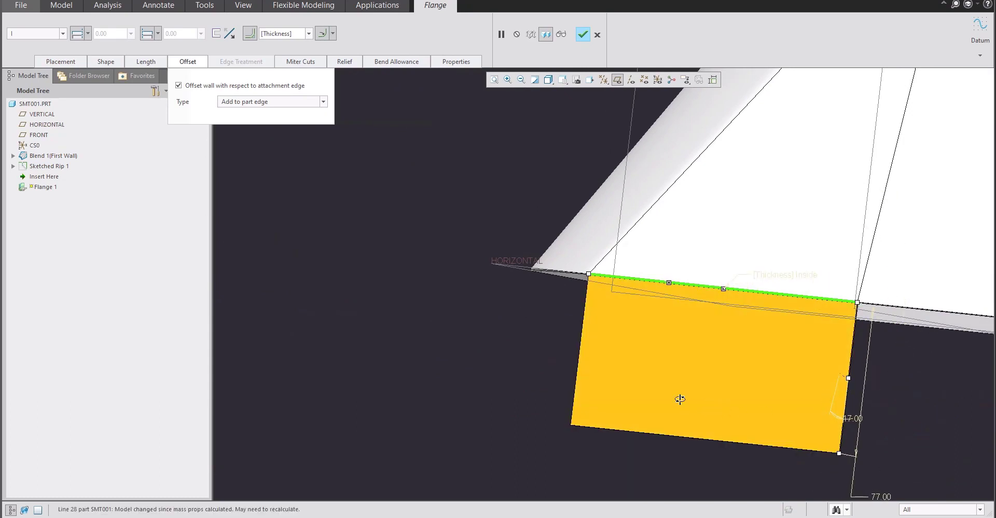
pyautogui.scroll(-5, 681, 402)
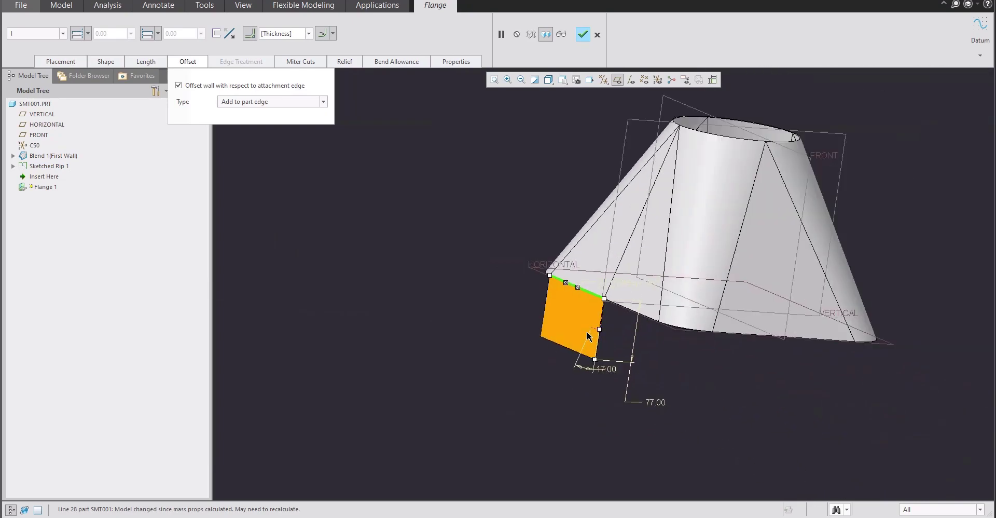
pyautogui.scroll(2, 588, 337)
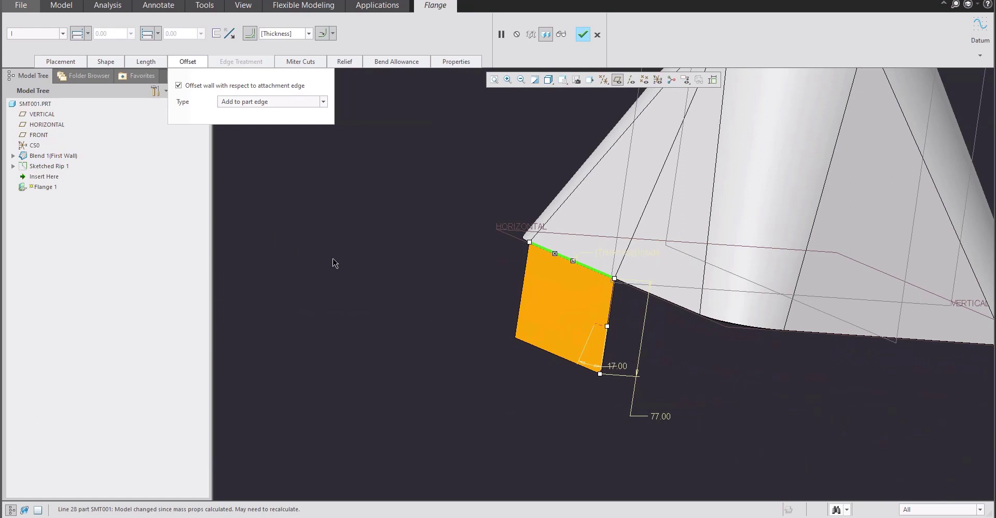
# Open the flange's shape for sketching, with End of wall as the sketch plane
pyautogui.click(106, 61)
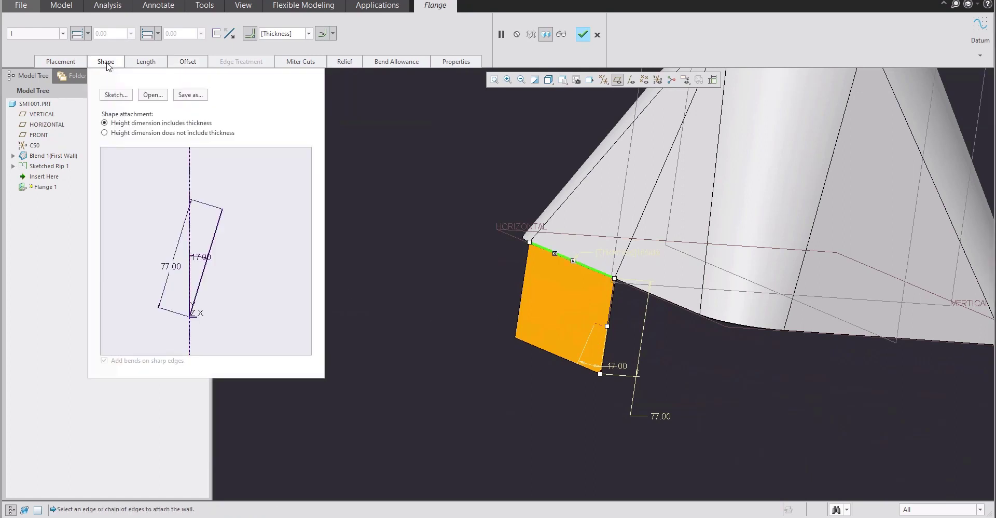
pyautogui.click(119, 96)
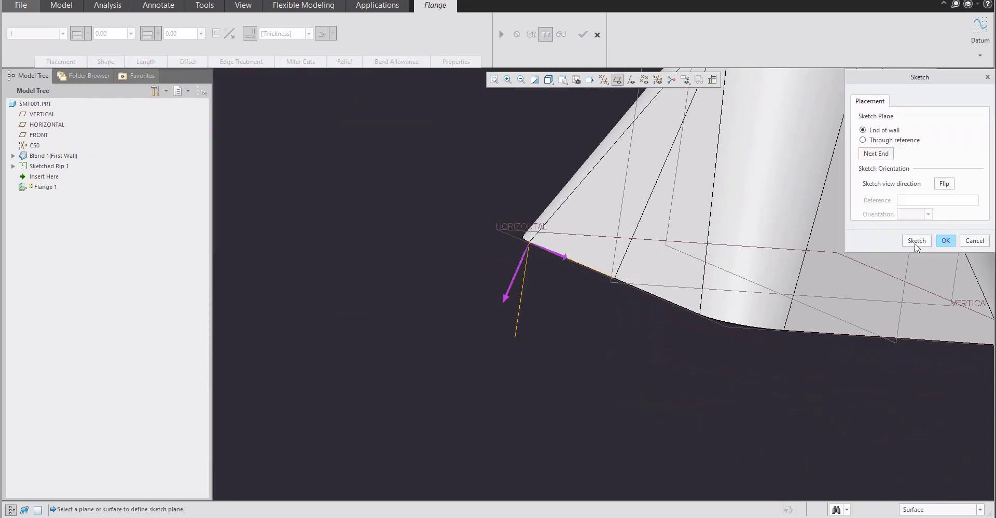
pyautogui.click(916, 240)
pyautogui.scroll(-5, 584, 371)
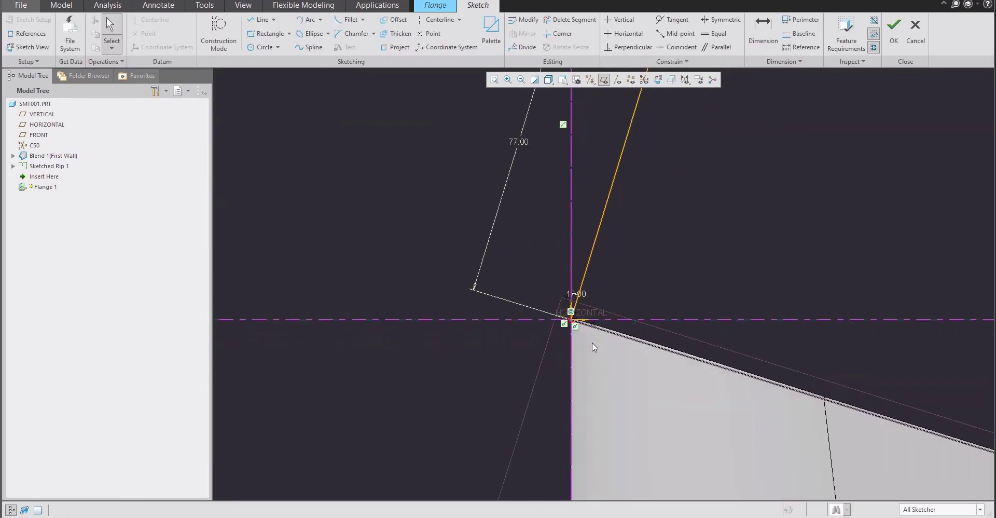
pyautogui.scroll(-3, 590, 310)
# Dimension the angle between the HORIZONTAL plane and the profile line, delete the conflicting 17.00 dimension, and set the new angle to 90 degrees
pyautogui.click(762, 51)
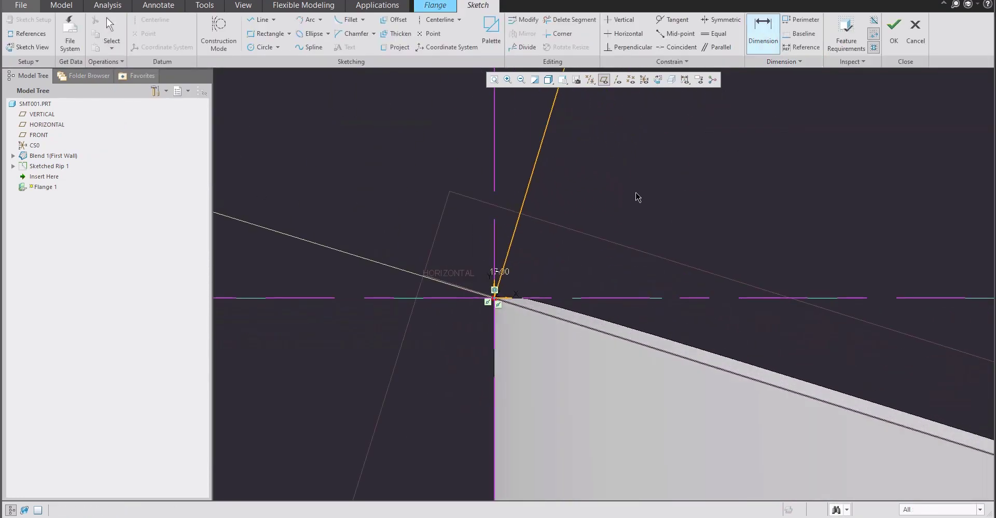
pyautogui.moveTo(564, 327); pyautogui.dragTo(522, 325, button='middle')
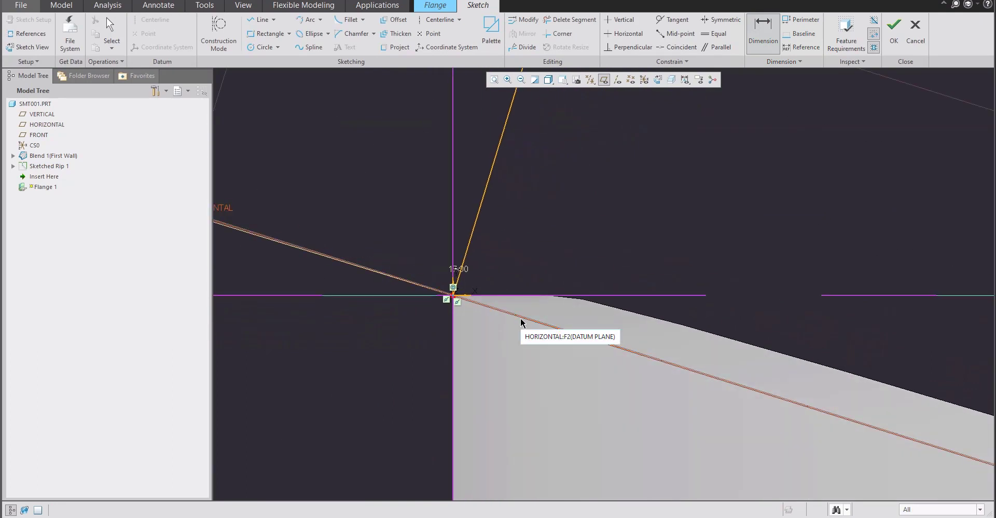
pyautogui.click(522, 321)
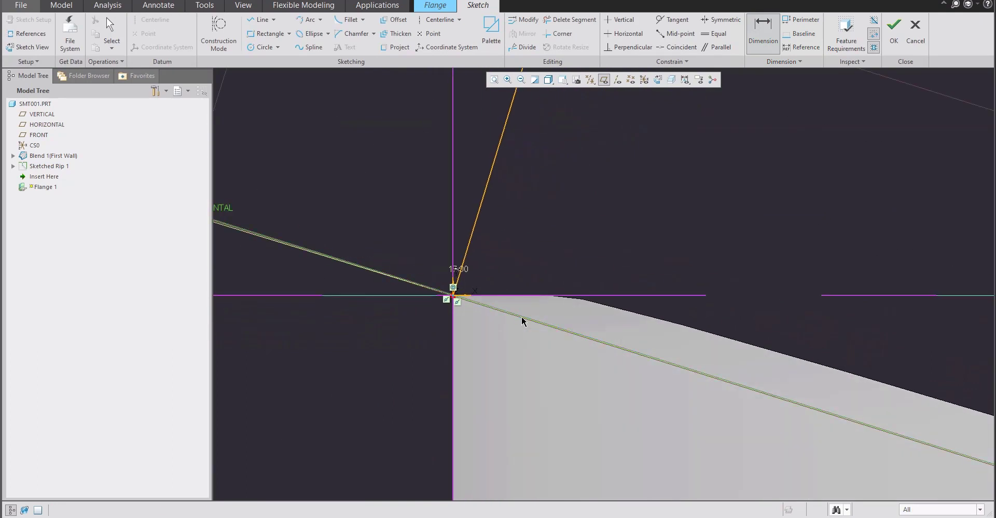
pyautogui.click(476, 224)
pyautogui.middleClick(528, 241)
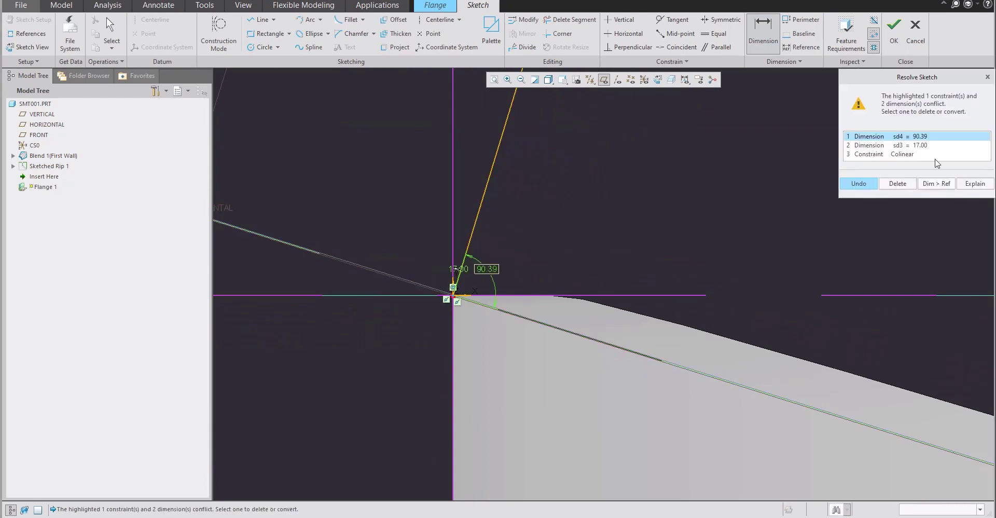
pyautogui.click(916, 145)
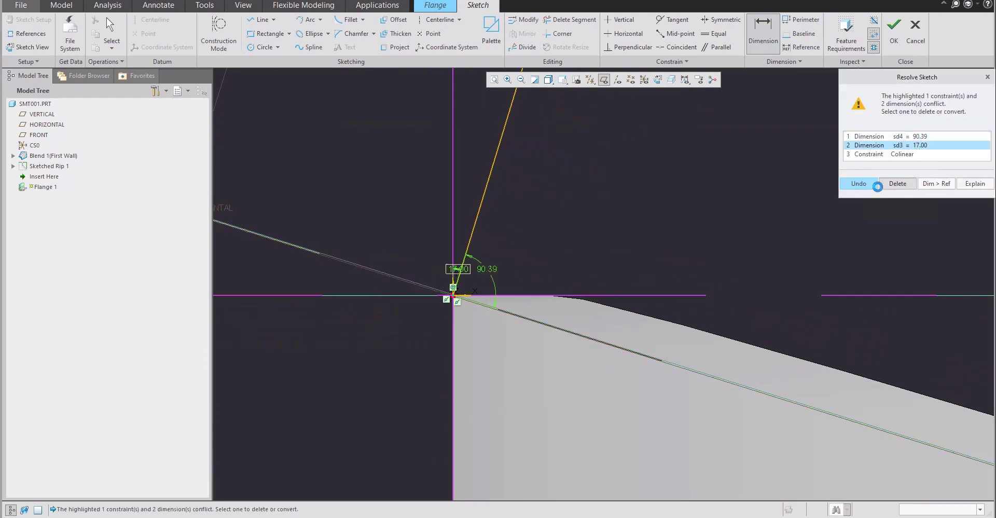
pyautogui.click(899, 183)
pyautogui.write('90')
pyautogui.press('Return')
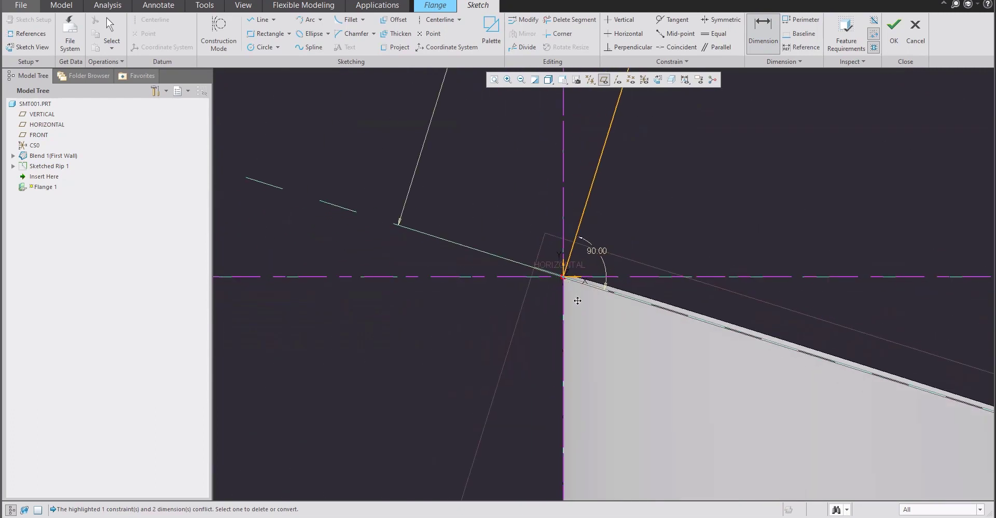
# Set the flange profile line's length to 30 and finish the shape sketch
pyautogui.press('Escape')
pyautogui.doubleClick(528, 215)
pyautogui.press('Return')
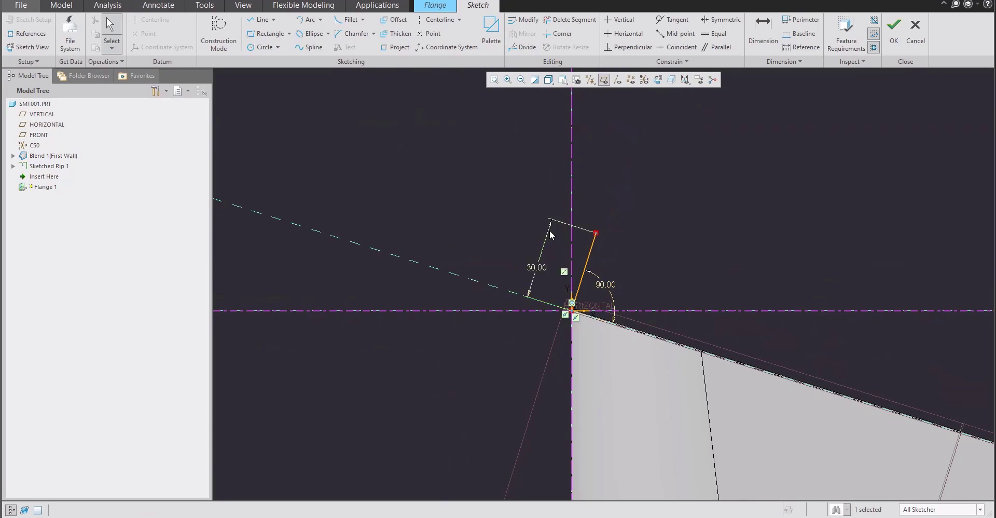
pyautogui.click(893, 33)
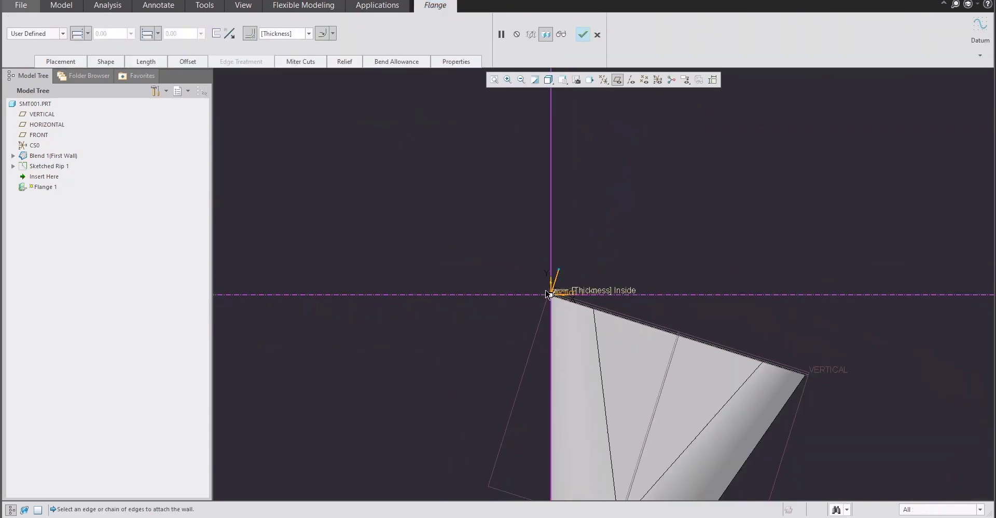
# Complete the first flange along the blend's bottom edge
pyautogui.moveTo(493, 335); pyautogui.dragTo(520, 434, button='middle')
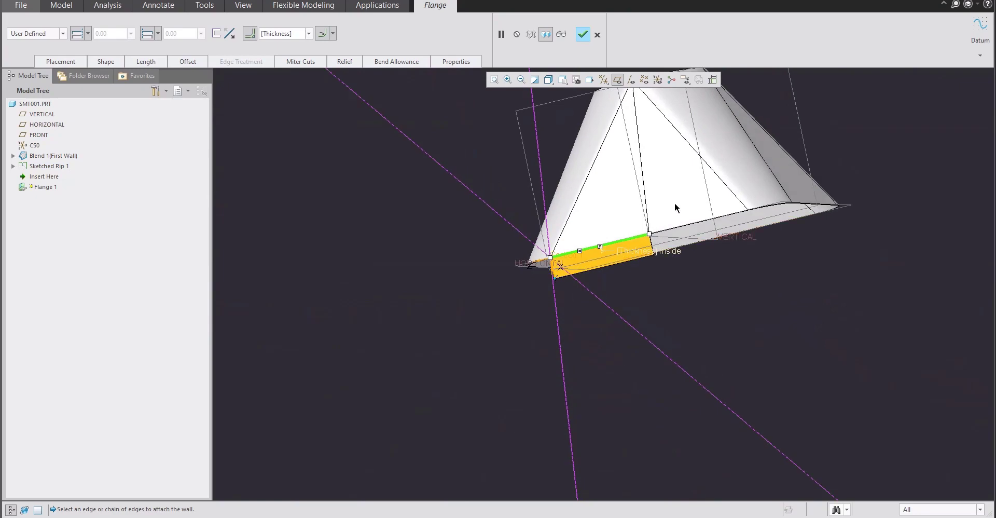
pyautogui.scroll(3, 683, 203)
pyautogui.moveTo(624, 269); pyautogui.dragTo(606, 301, button='middle')
pyautogui.scroll(2, 607, 301)
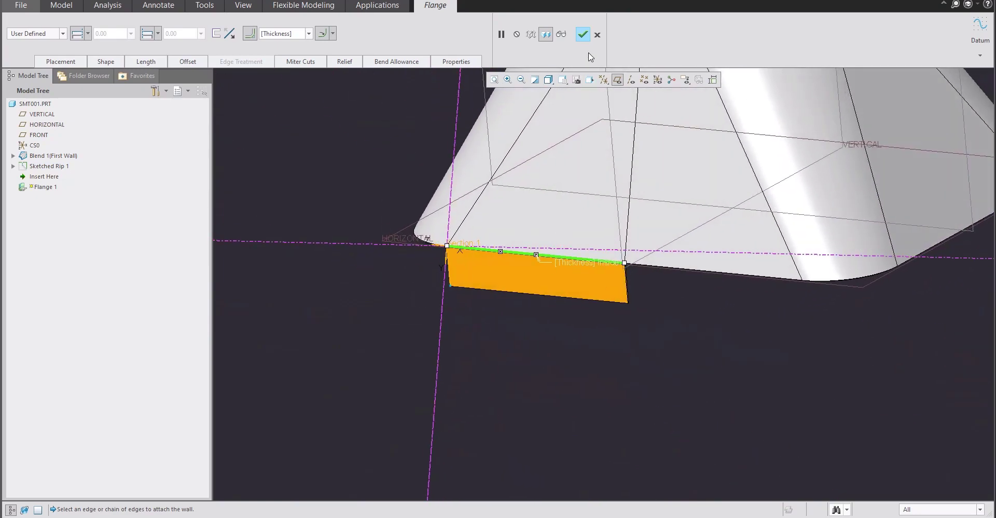
pyautogui.click(583, 35)
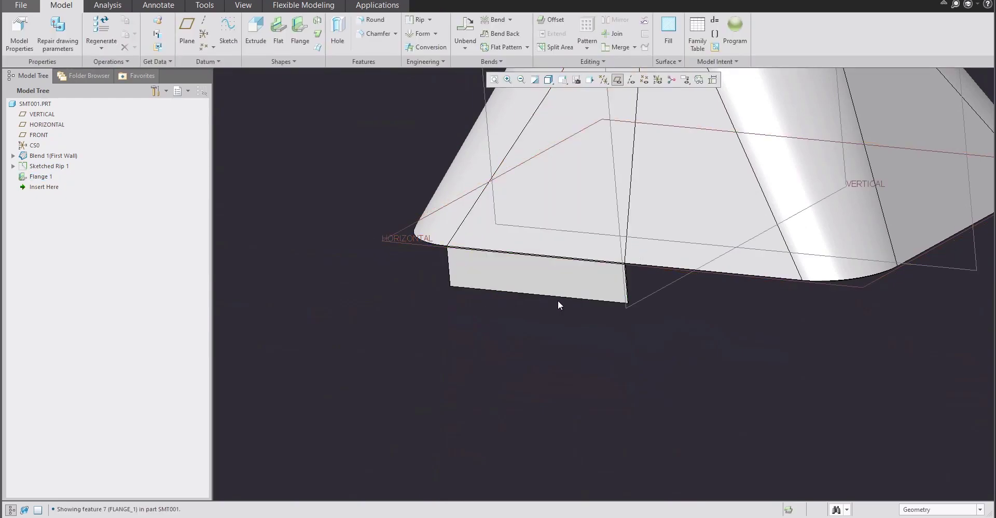
# Start a second flange attached to the bottom edge of the blend's adjacent flat side
pyautogui.moveTo(556, 300); pyautogui.dragTo(586, 299, button='middle')
pyautogui.scroll(-4, 587, 300)
pyautogui.moveTo(522, 311); pyautogui.dragTo(462, 285, button='middle')
pyautogui.scroll(5, 435, 288)
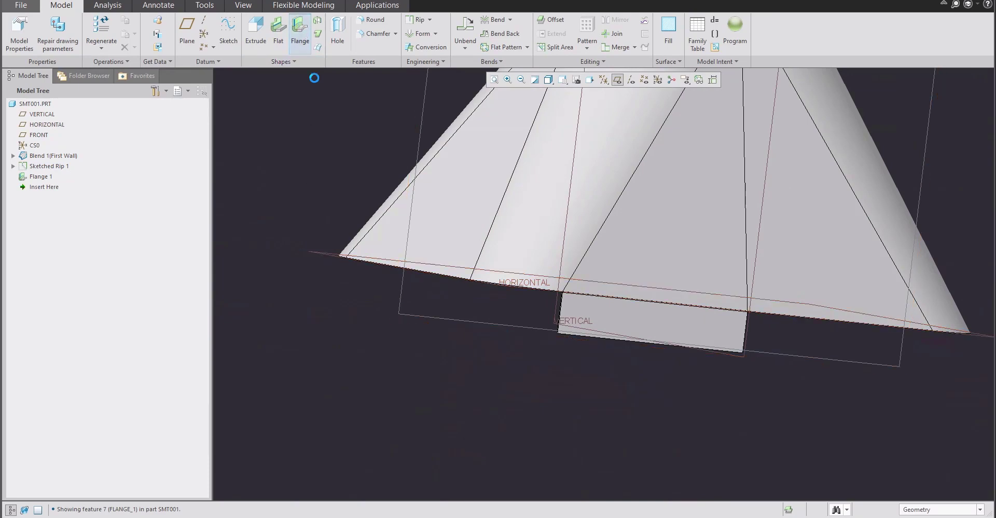
pyautogui.click(300, 28)
pyautogui.scroll(5, 429, 283)
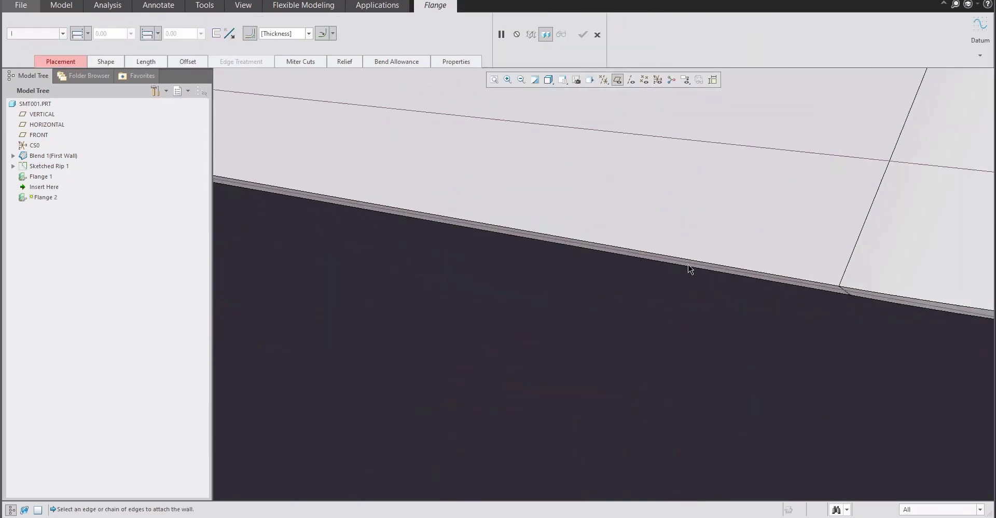
pyautogui.click(689, 265)
pyautogui.scroll(-2, 446, 244)
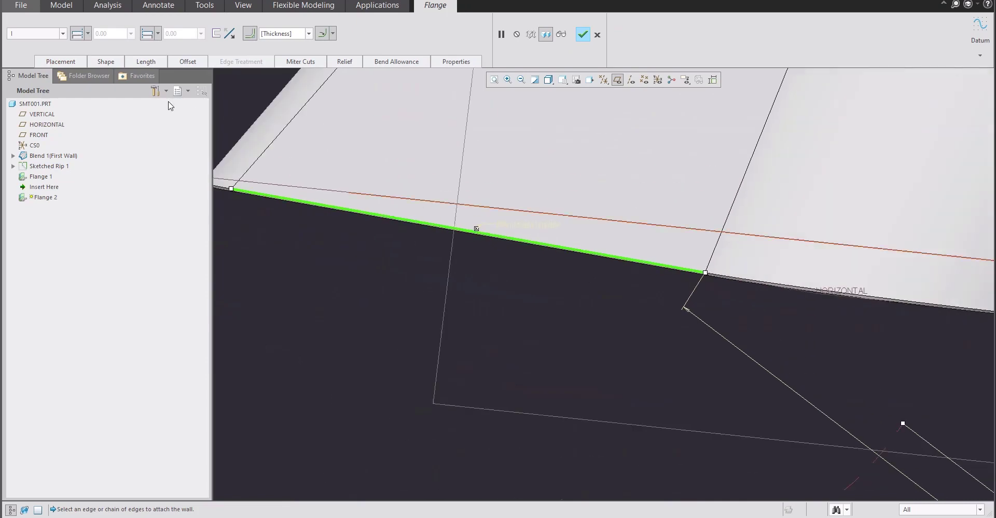
# Set the second flange's offset type to Add to part edge and swing the flange downward to an angle of 23 degrees
pyautogui.click(178, 63)
pyautogui.click(179, 85)
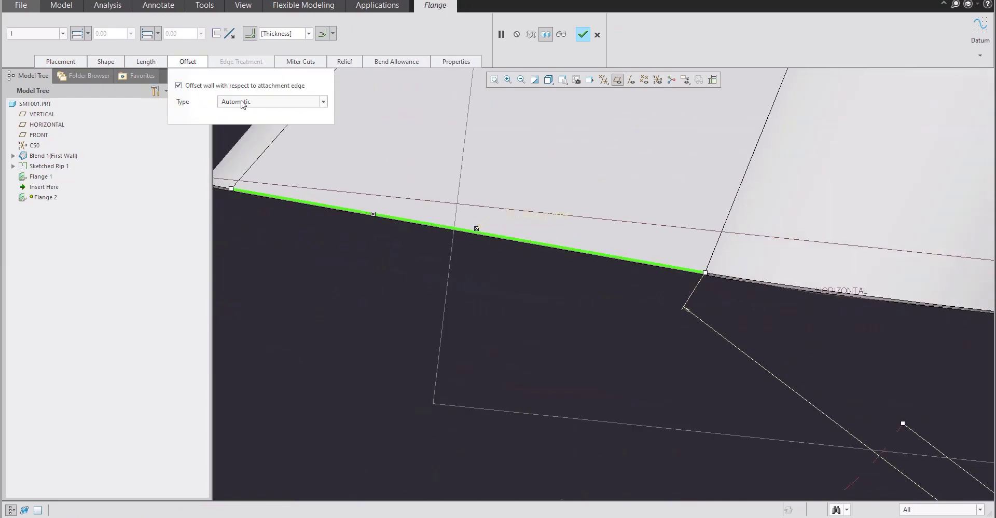
pyautogui.click(240, 102)
pyautogui.click(243, 109)
pyautogui.scroll(-4, 548, 293)
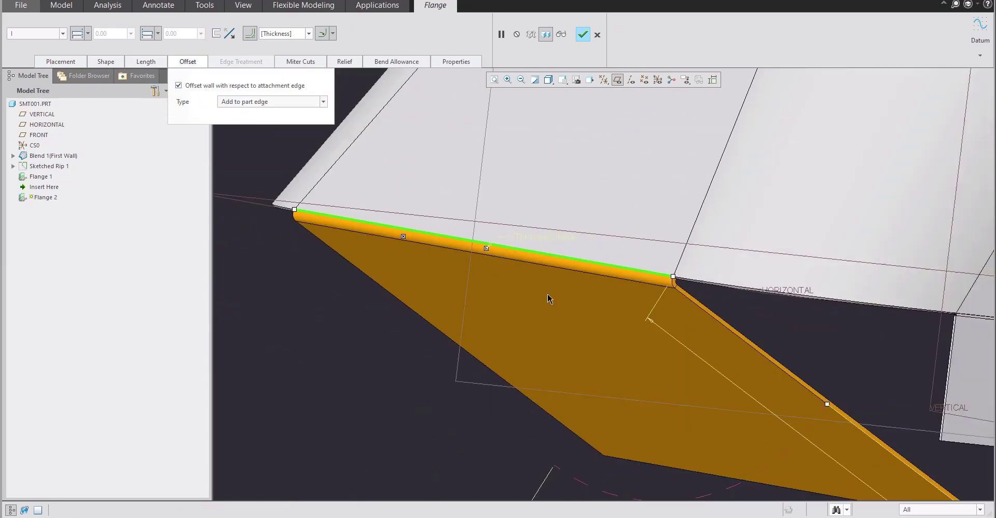
pyautogui.moveTo(690, 354); pyautogui.dragTo(599, 357)
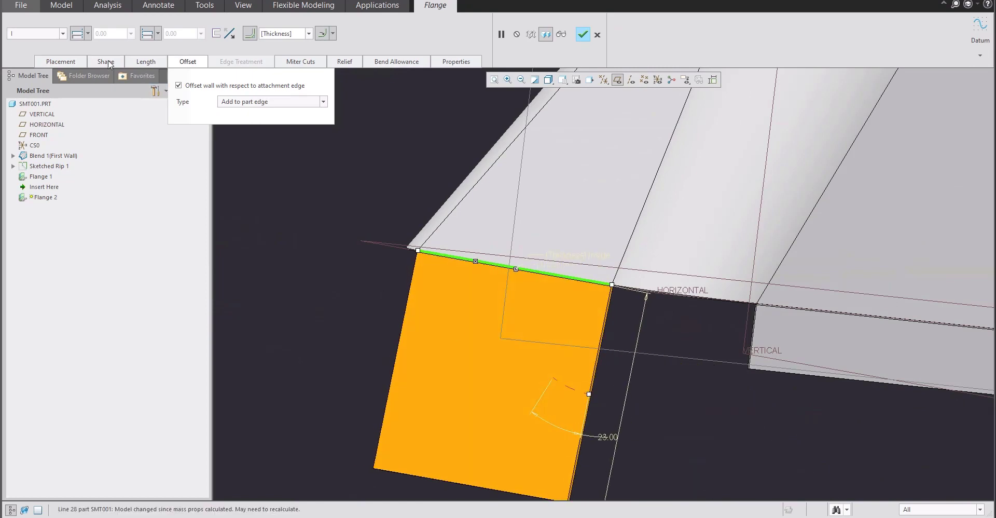
# Open the second flange's shape for sketching, with End of wall as the sketch plane
pyautogui.click(105, 61)
pyautogui.click(110, 96)
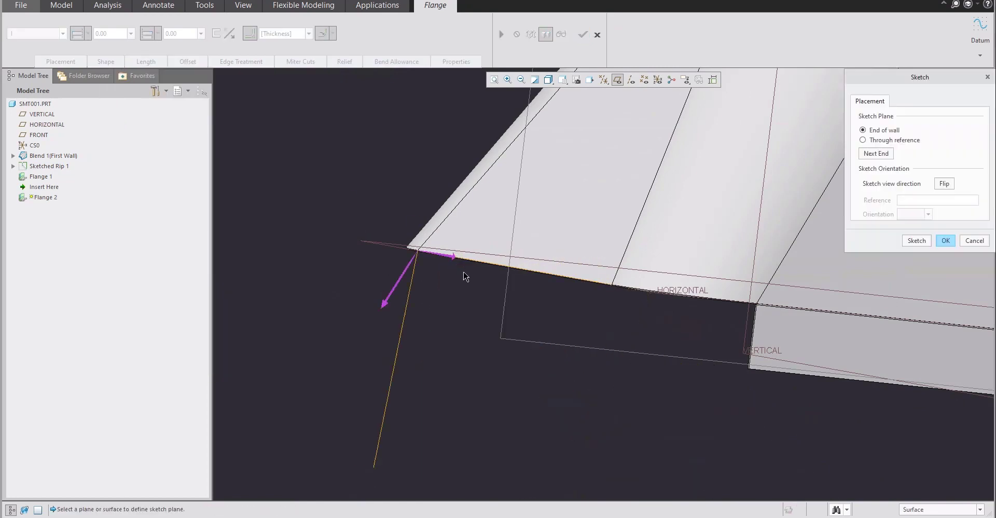
pyautogui.click(916, 240)
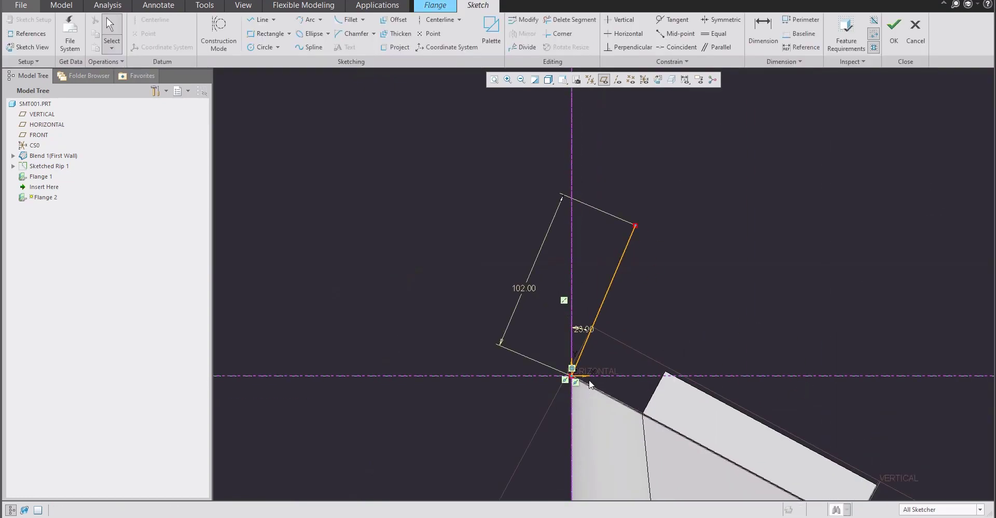
# Dimension the angle between the HORIZONTAL plane and the profile line, delete the conflicting 23.00 dimension, and set the new angle to 90 degrees
pyautogui.click(763, 31)
pyautogui.scroll(3, 573, 403)
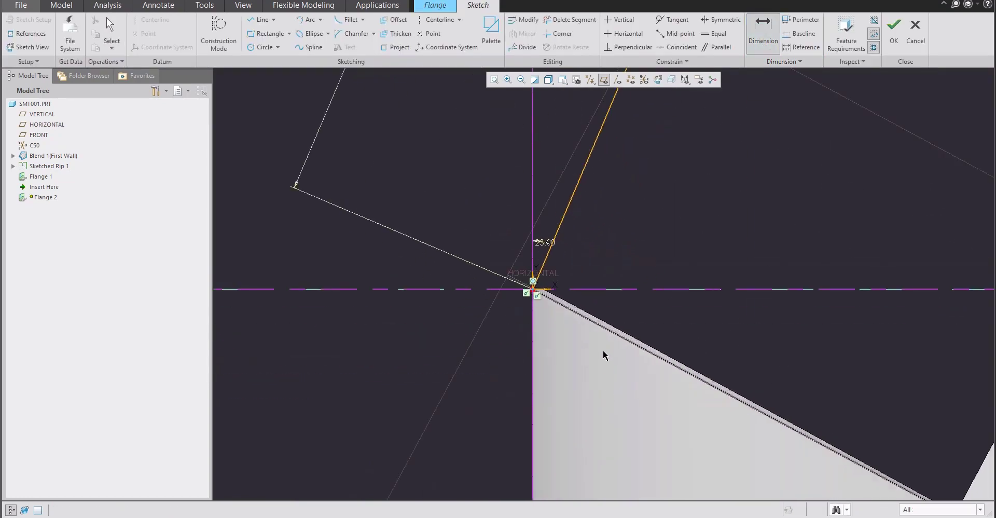
pyautogui.click(565, 227)
pyautogui.middleClick(609, 264)
pyautogui.click(921, 146)
pyautogui.click(897, 183)
pyautogui.write('90')
pyautogui.press('Return')
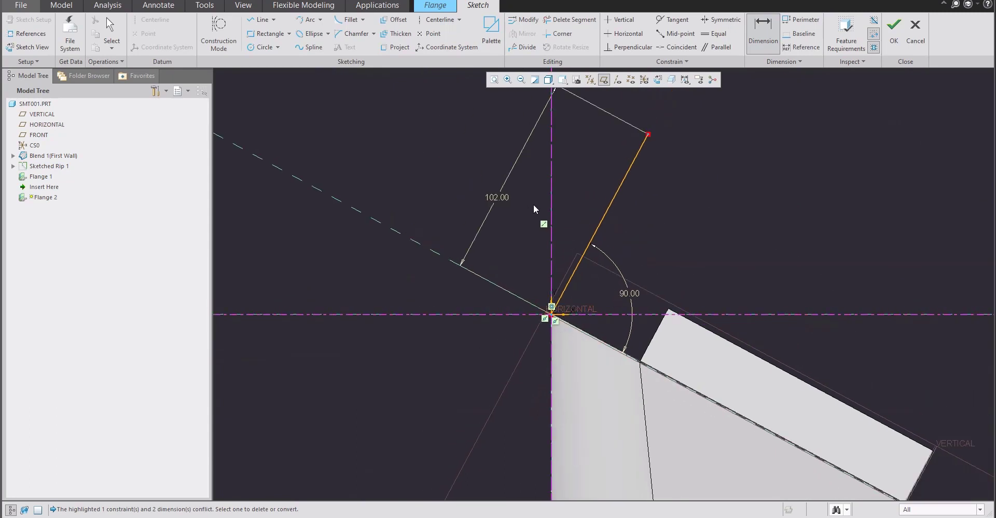
# Set the second flange profile line's length to 30, finish the shape sketch, and complete the flange
pyautogui.middleClick(536, 209)
pyautogui.write('30')
pyautogui.press('Return')
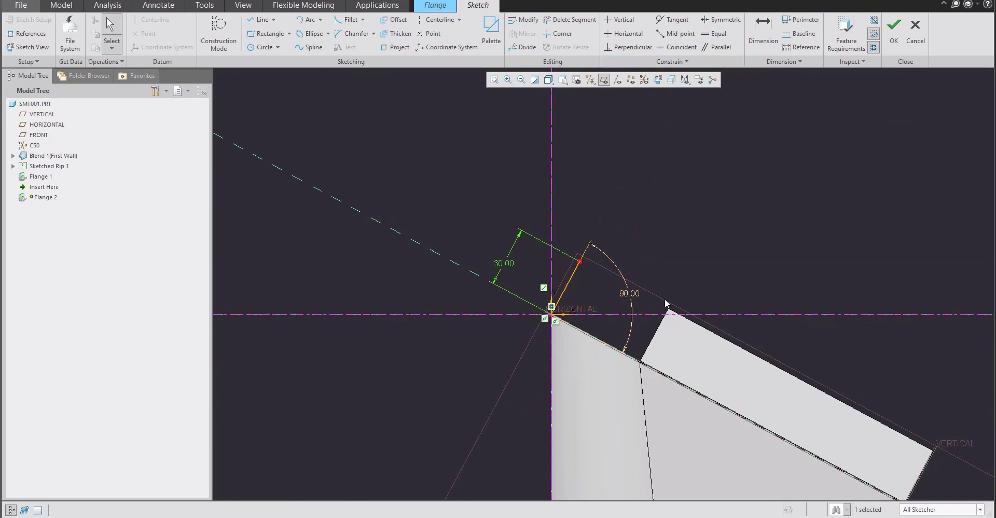
pyautogui.click(893, 37)
pyautogui.moveTo(556, 289)
pyautogui.mouseDown(button='middle')
pyautogui.moveTo(526, 374)
pyautogui.moveTo(604, 367)
pyautogui.moveTo(652, 282)
pyautogui.mouseUp(button='middle')
pyautogui.middleClick(652, 283)
# Inspect the gap between the two flanges at the rounded corner and hide the datum planes
pyautogui.scroll(2, 602, 309)
pyautogui.moveTo(602, 308); pyautogui.dragTo(603, 365, button='middle')
pyautogui.scroll(3, 603, 366)
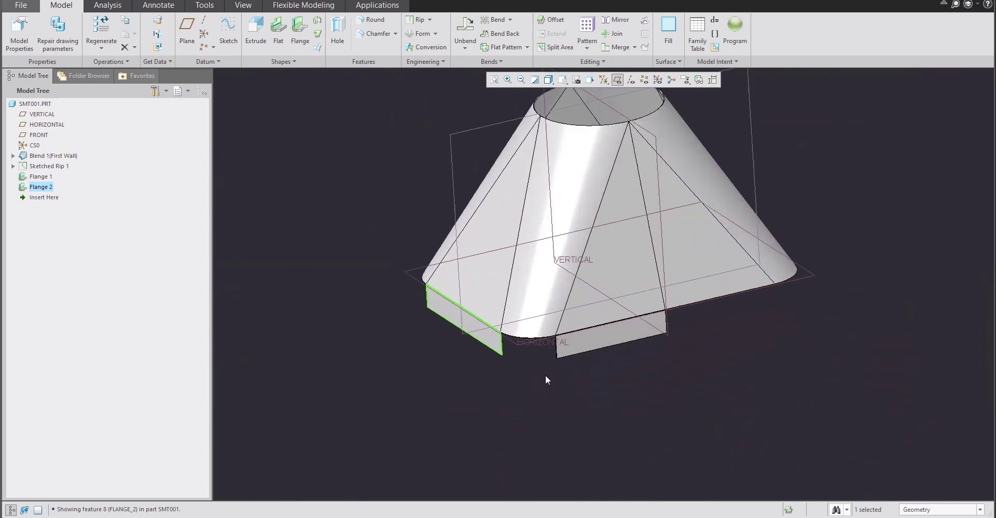
pyautogui.scroll(-1, 552, 379)
pyautogui.keyDown('shift'); pyautogui.moveTo(552, 379); pyautogui.dragTo(512, 401, button='middle'); pyautogui.keyUp('shift')
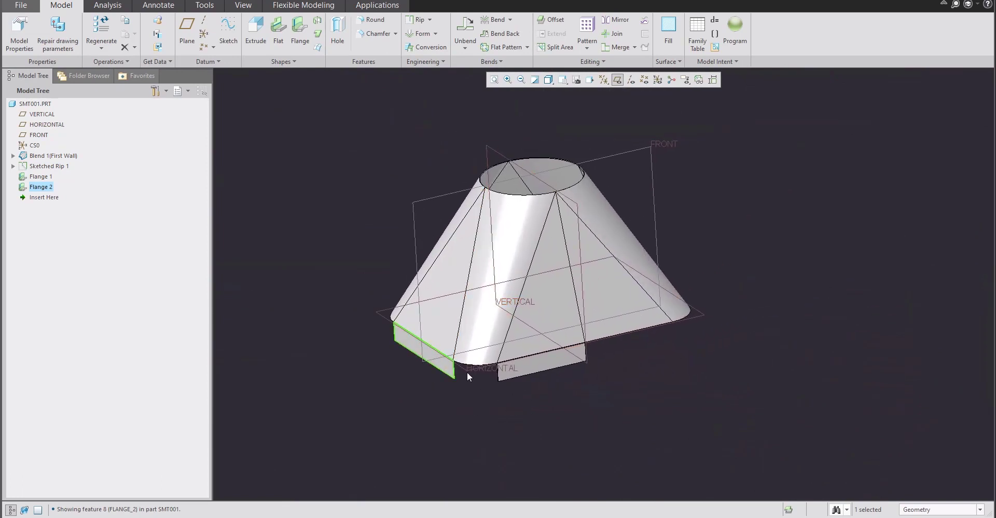
pyautogui.scroll(4, 467, 372)
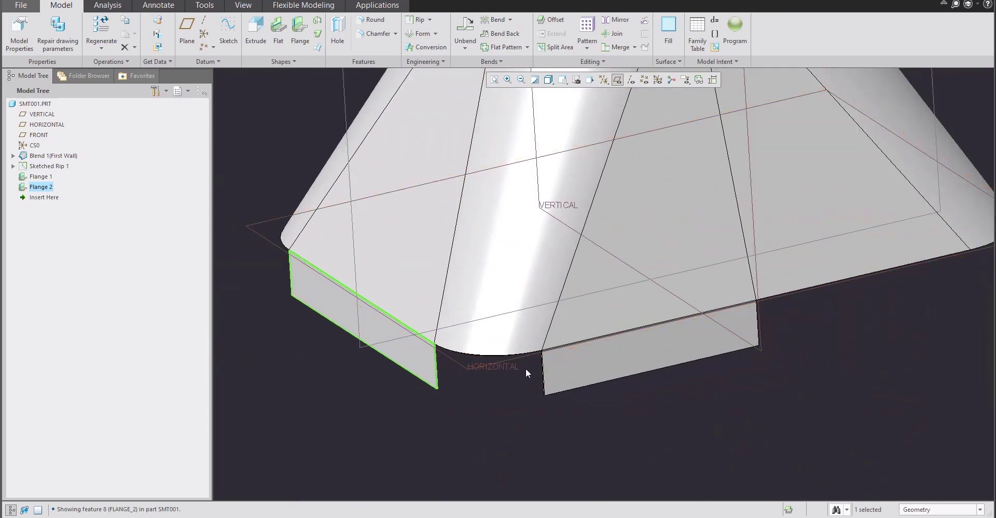
pyautogui.scroll(-4, 524, 369)
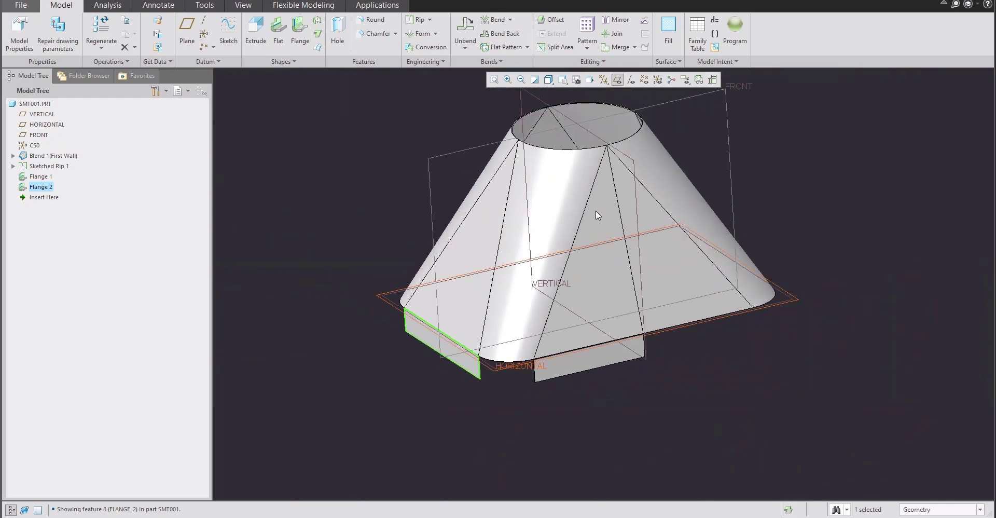
pyautogui.click(618, 79)
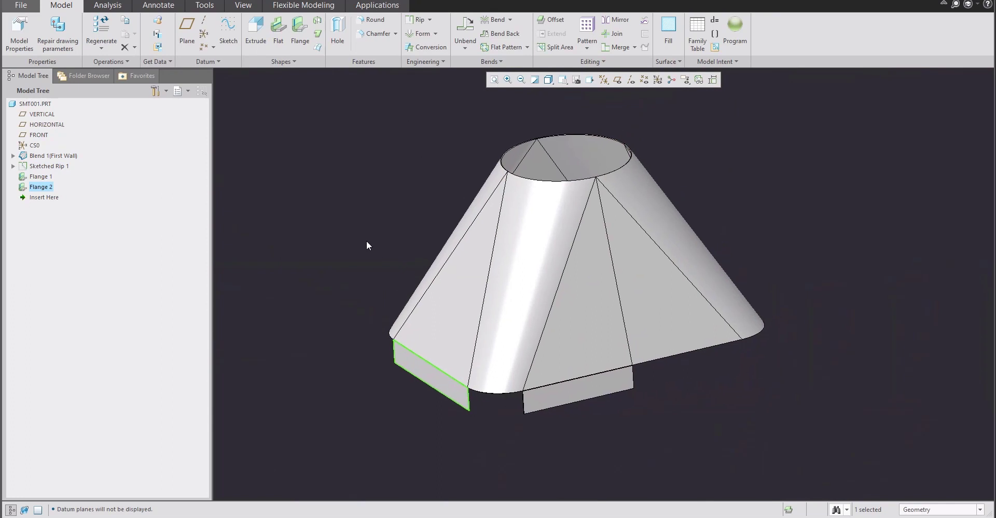
pyautogui.click(347, 230)
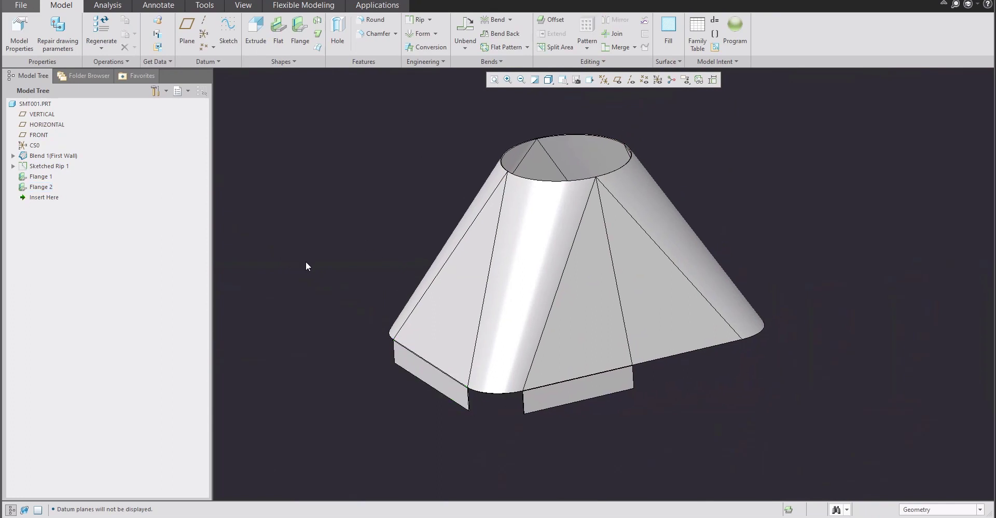
# Edit the dimensions of the blend's Section 1 and reduce its corner radius so the two flanges nearly meet at the corner
pyautogui.click(13, 155)
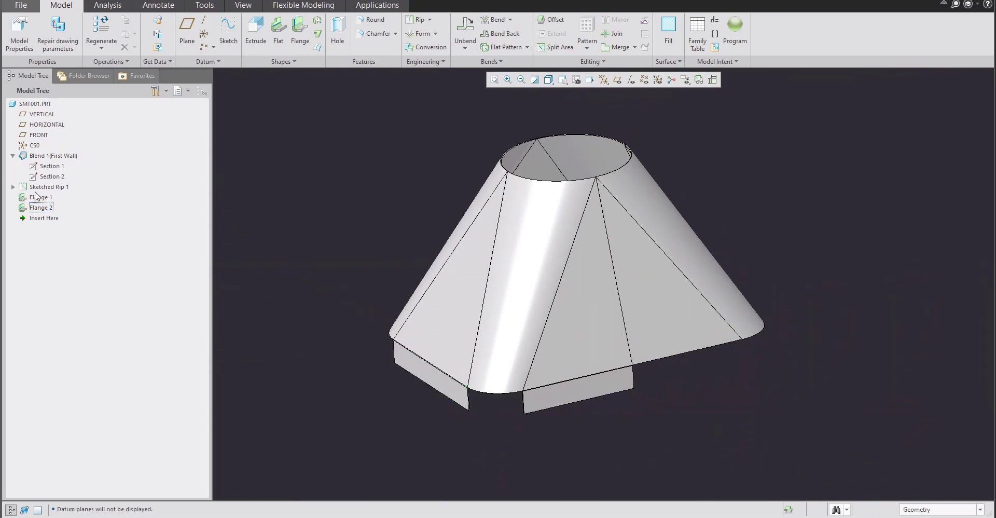
pyautogui.click(51, 166)
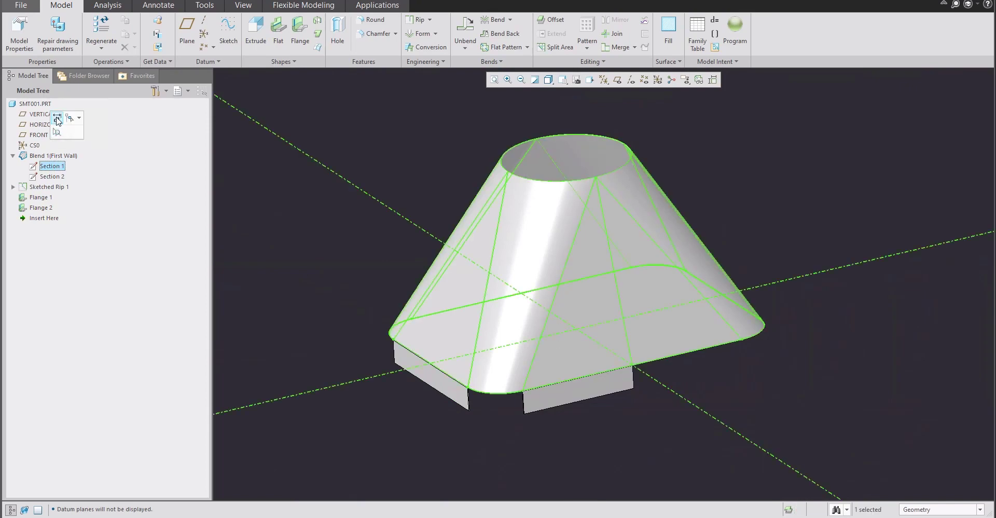
pyautogui.click(58, 123)
pyautogui.moveTo(518, 285); pyautogui.dragTo(747, 353, button='middle')
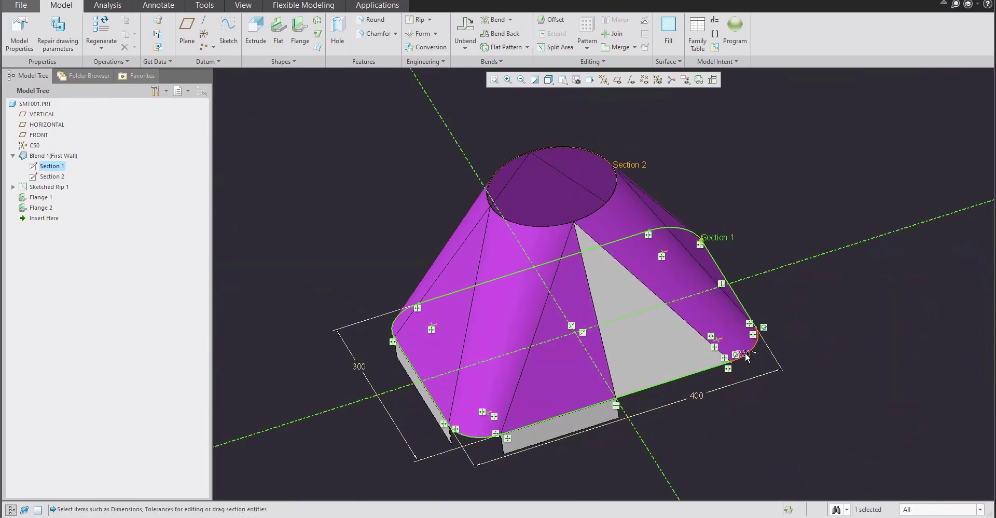
pyautogui.scroll(6, 748, 357)
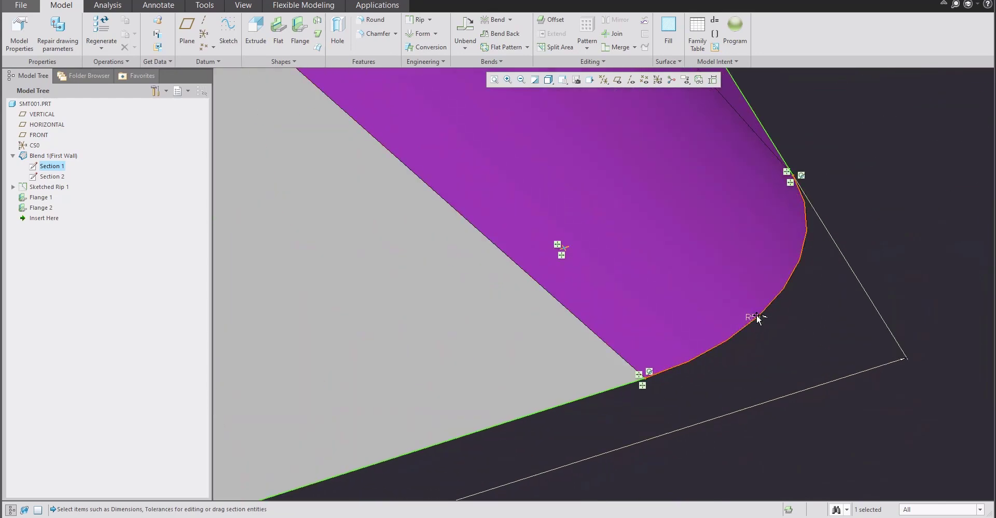
pyautogui.doubleClick(756, 316)
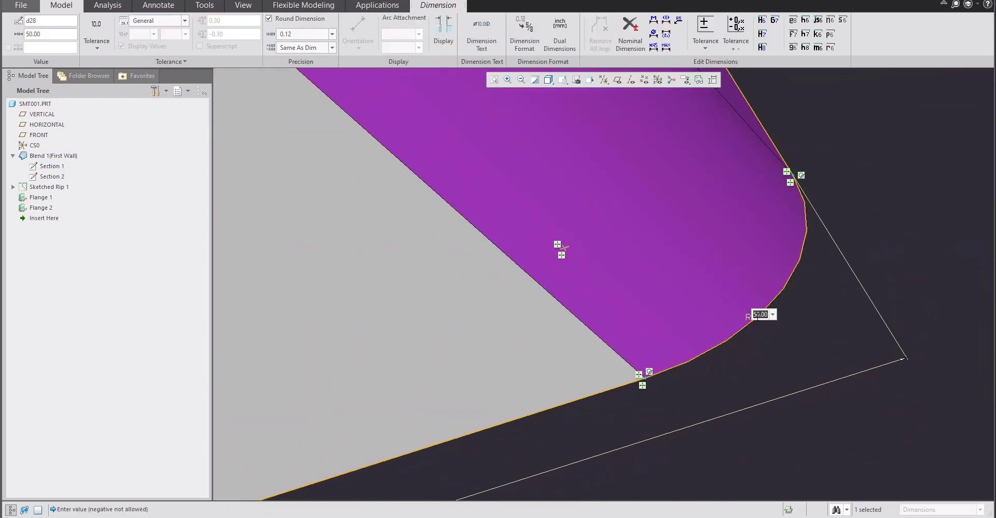
pyautogui.press('Return')
pyautogui.click(783, 329)
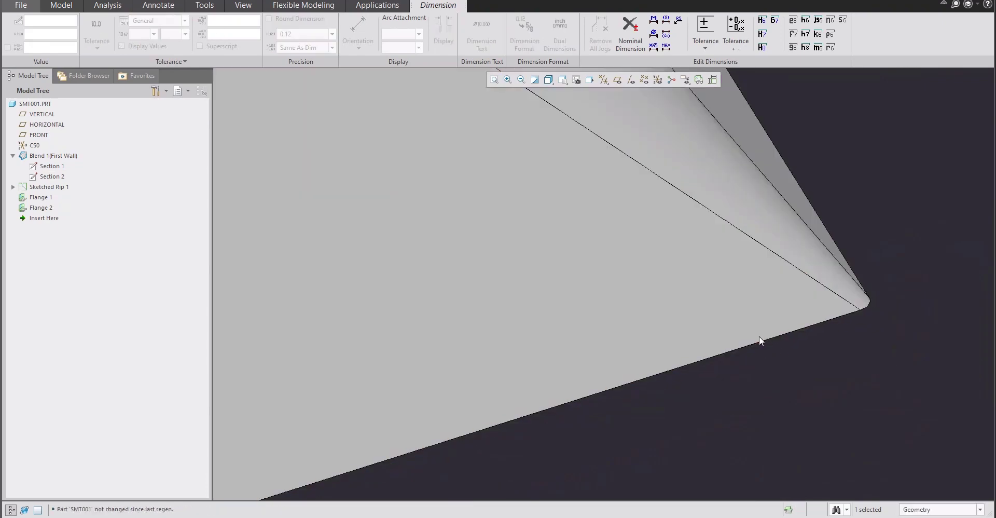
pyautogui.scroll(-6, 758, 335)
pyautogui.scroll(5, 635, 353)
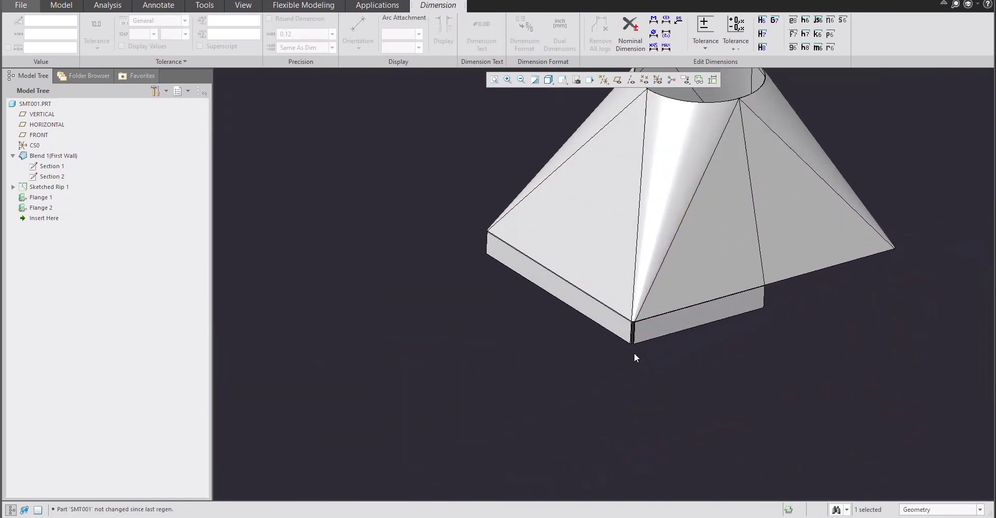
pyautogui.keyDown('shift'); pyautogui.moveTo(588, 376); pyautogui.dragTo(516, 437, button='middle'); pyautogui.keyUp('shift')
pyautogui.click(306, 151)
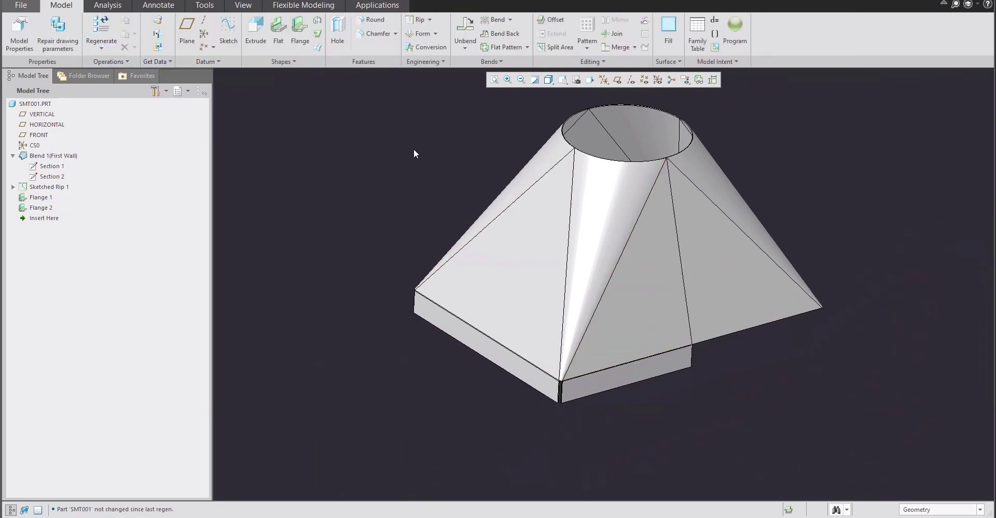
# Unbend the whole blend with its two flanges into a flat pattern and examine the flattened flanges
pyautogui.click(465, 32)
pyautogui.scroll(-3, 575, 342)
pyautogui.moveTo(596, 310); pyautogui.dragTo(680, 313, button='middle')
pyautogui.scroll(2, 555, 311)
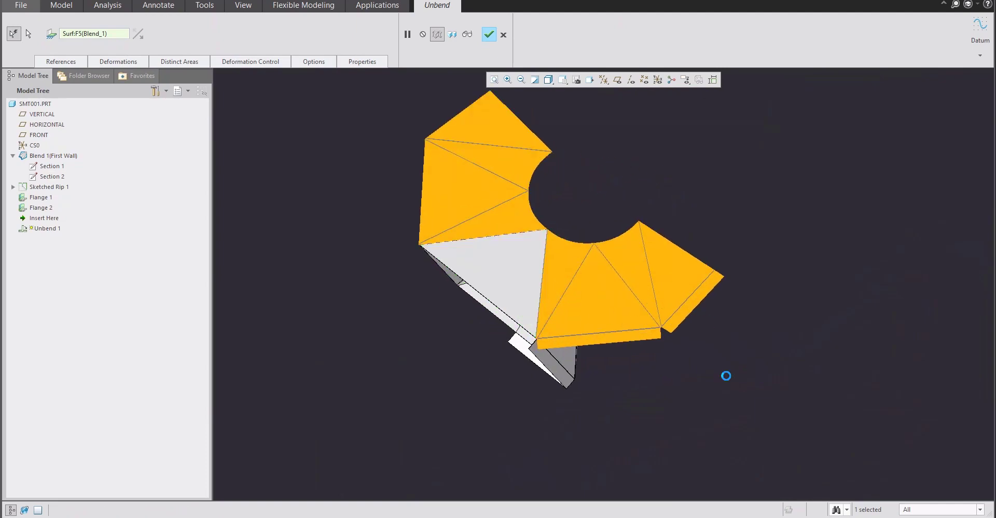
pyautogui.middleClick(716, 338)
pyautogui.scroll(4, 571, 308)
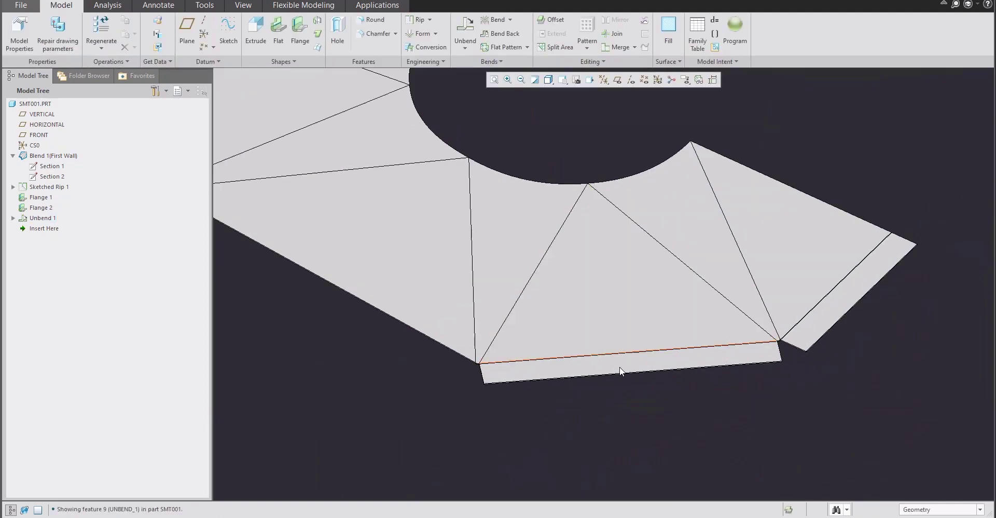
pyautogui.scroll(-4, 612, 368)
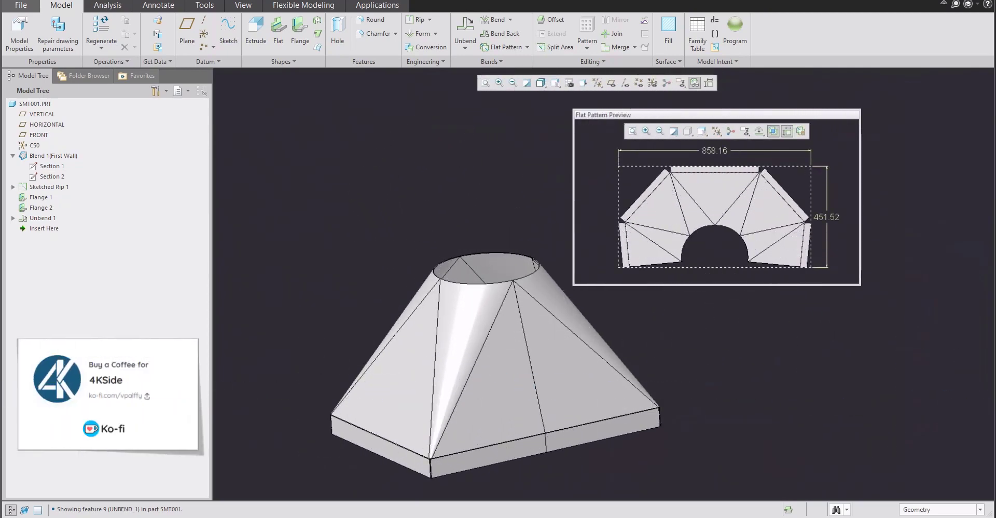
# Move the model tree's insertion point to just before Unbend 1
pyautogui.moveTo(44, 228); pyautogui.dragTo(42, 213)
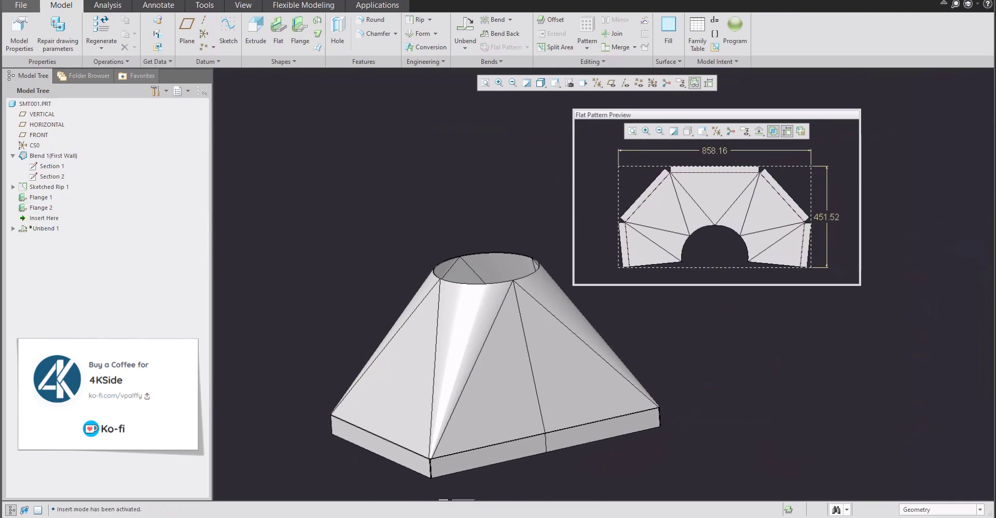